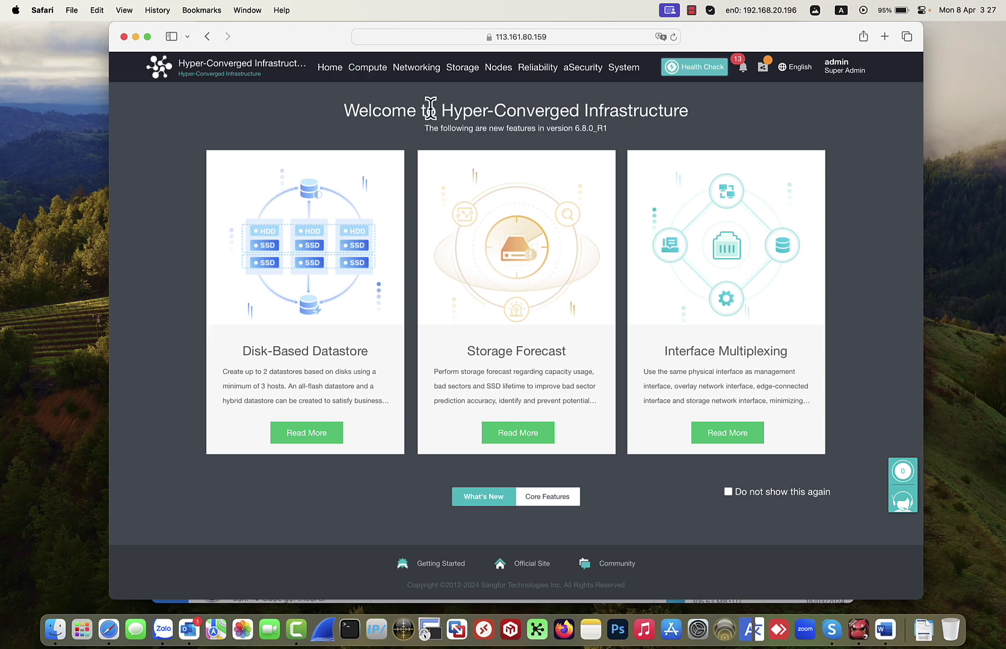
# Open the Compute page with the Sangfor HCI virtual machines and postpone the aSecurity license reminder
pyautogui.click(355, 73)
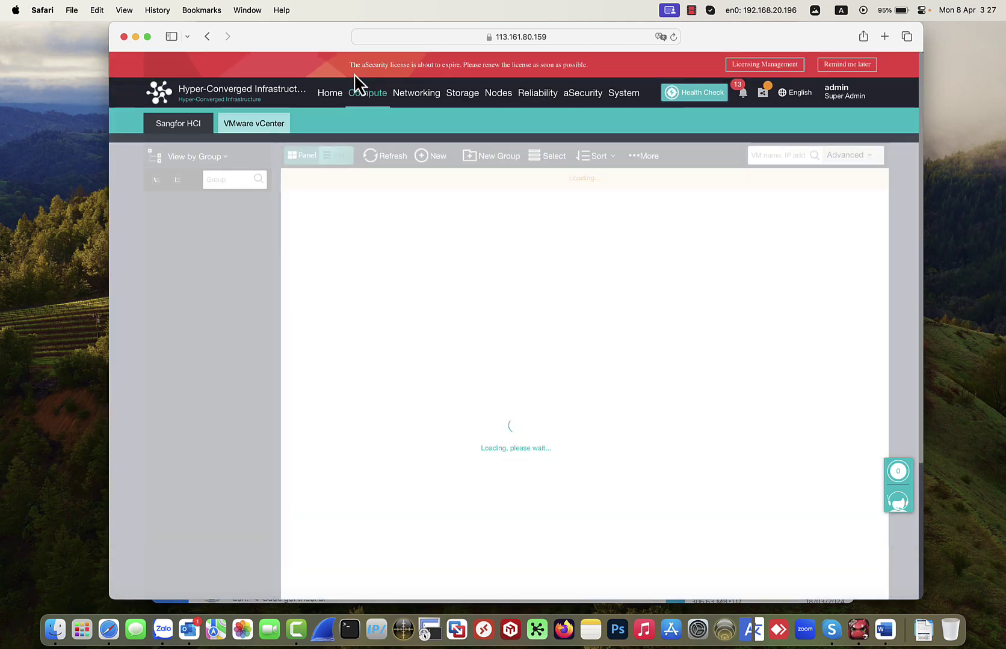
pyautogui.click(845, 65)
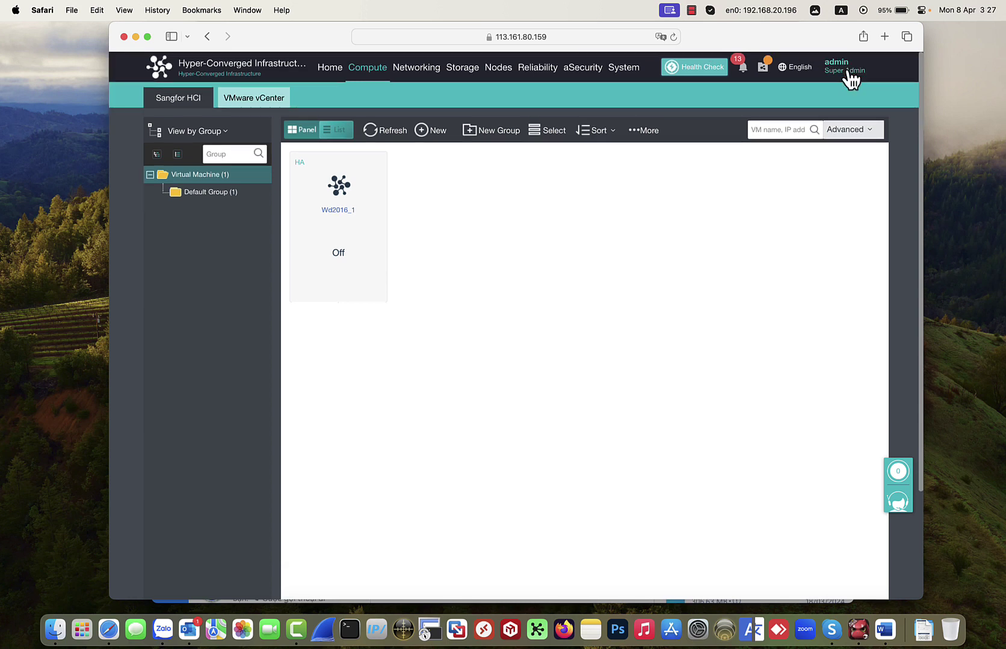
pyautogui.click(701, 8)
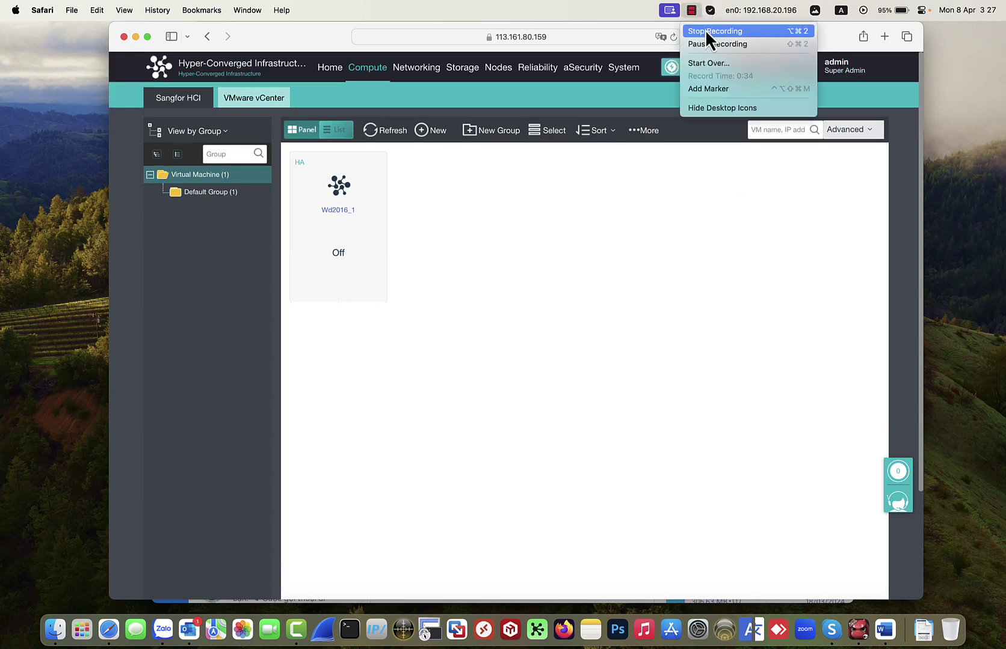
pyautogui.click(705, 42)
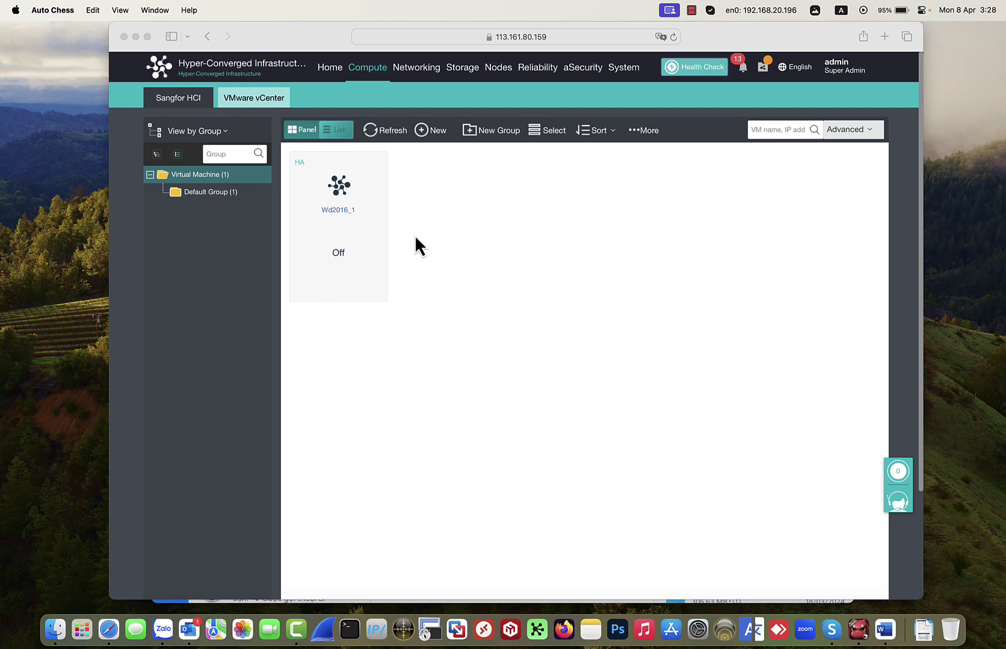
# Refresh the Sangfor HCI machines and examine the virtual machines in the VMware vCenter inventory for one to migrate
pyautogui.click(379, 125)
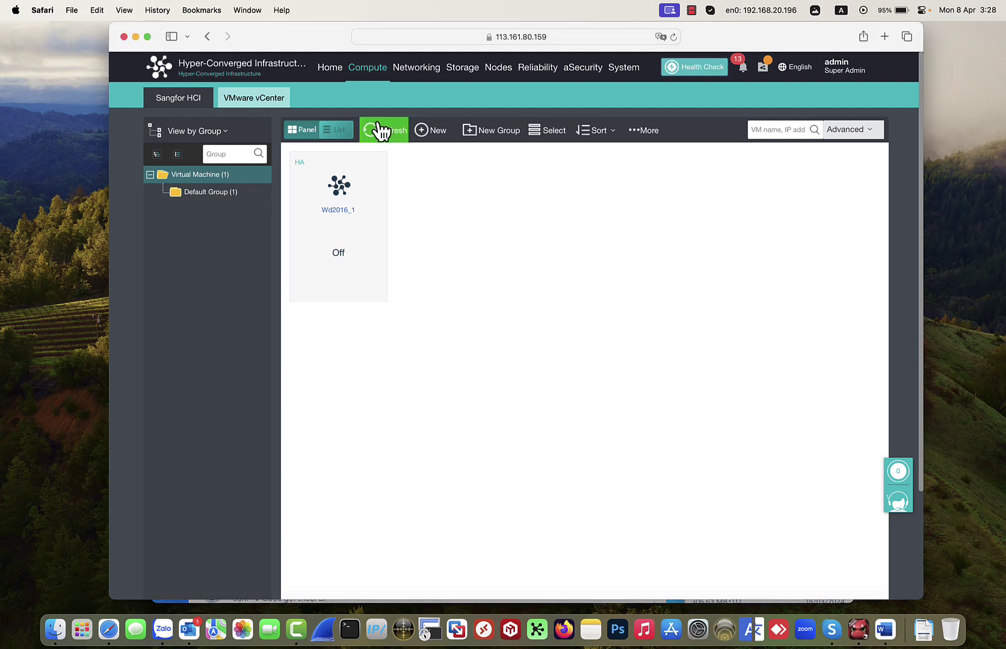
pyautogui.click(264, 103)
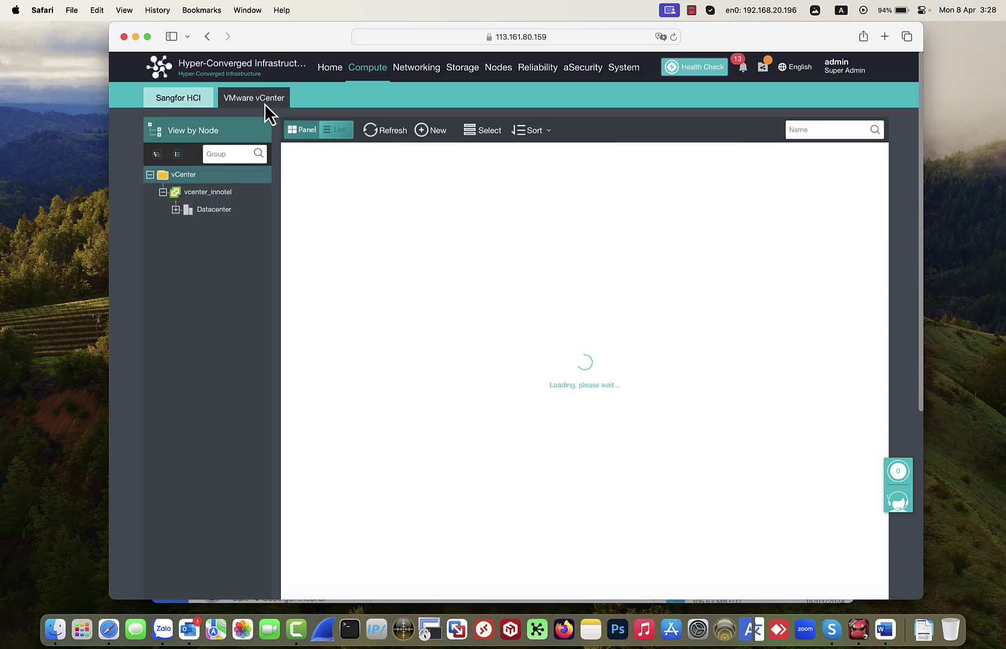
pyautogui.scroll(-2, 373, 283)
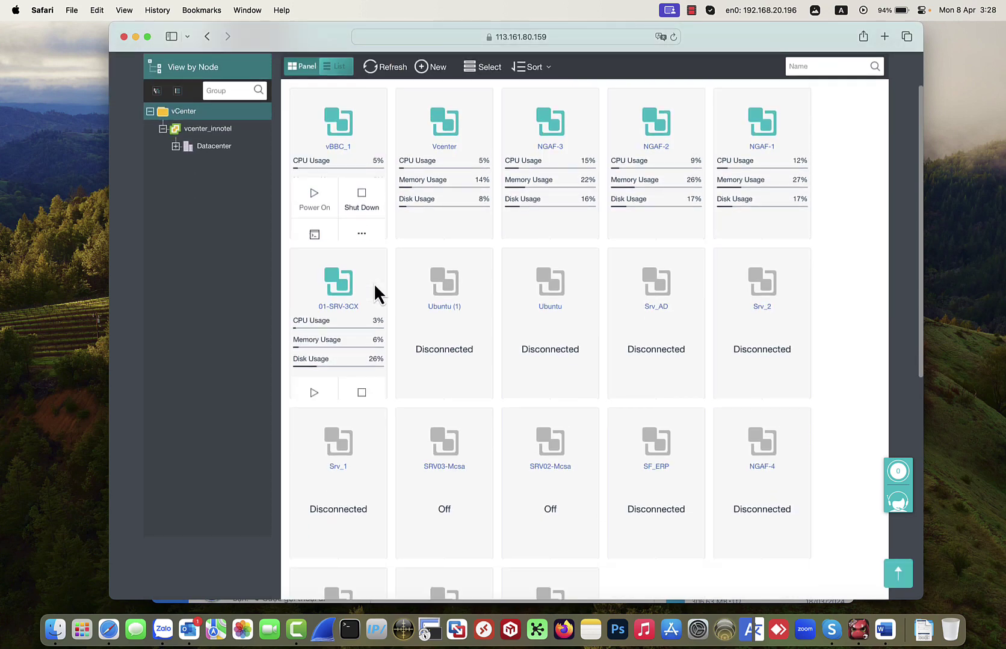
pyautogui.scroll(2, 373, 282)
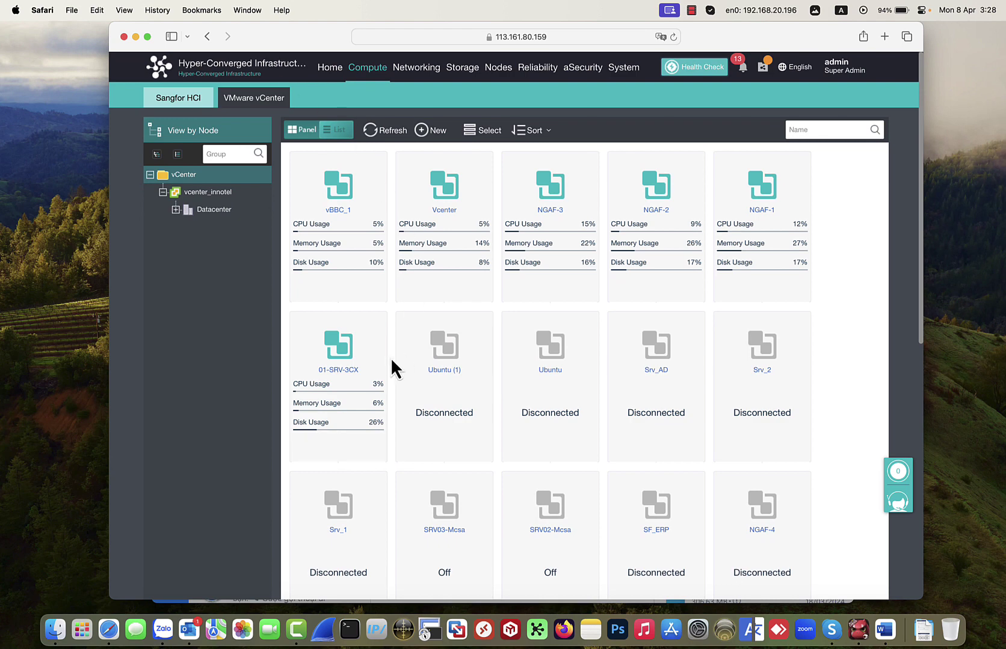
pyautogui.scroll(-1, 391, 357)
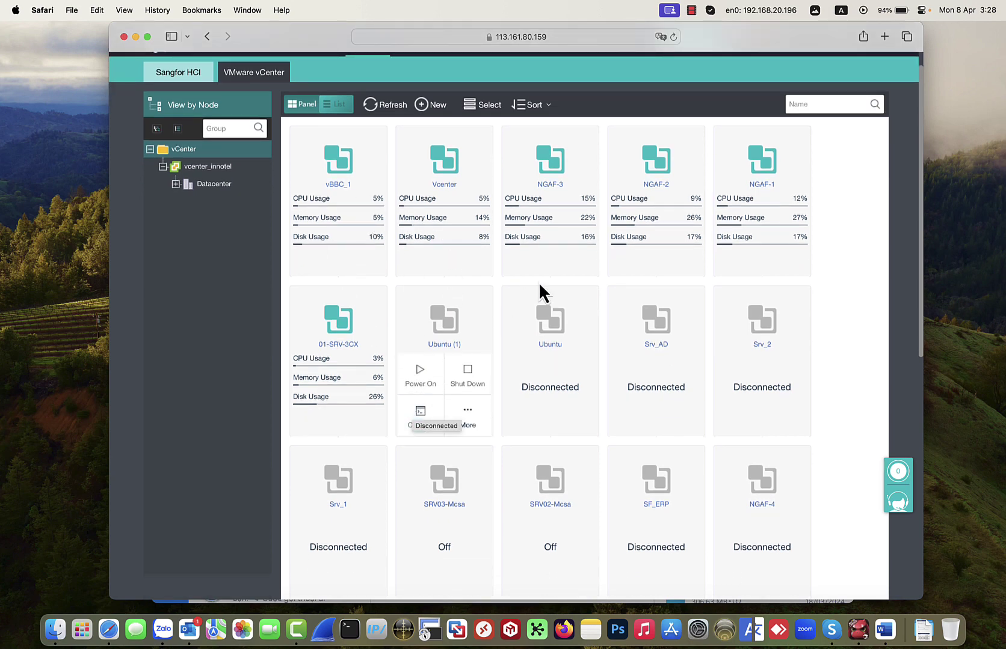
pyautogui.moveTo(536, 355)
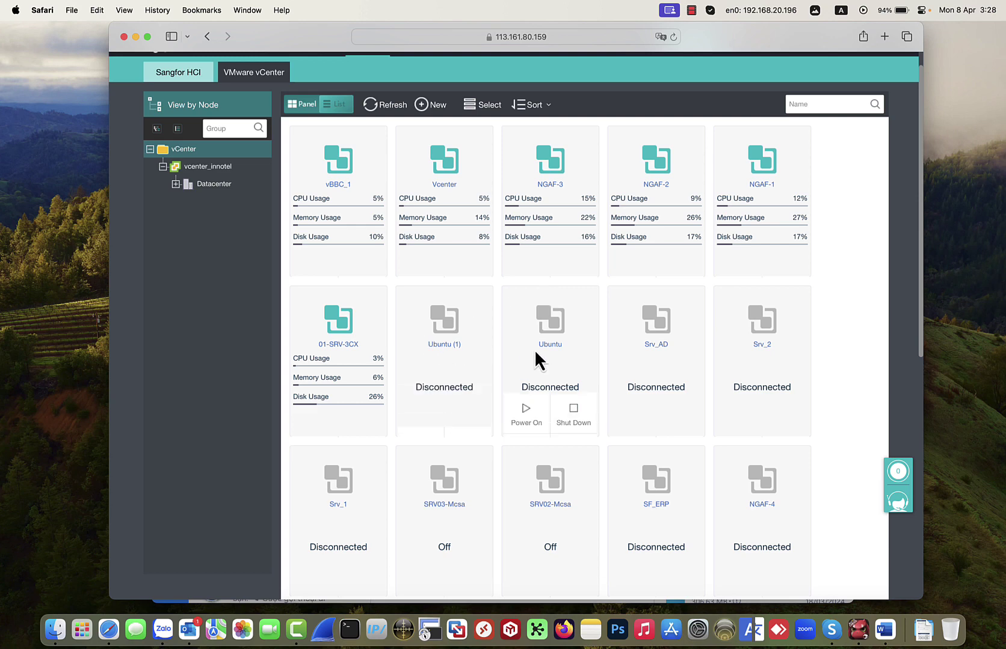
pyautogui.scroll(1, 534, 349)
pyautogui.moveTo(694, 246)
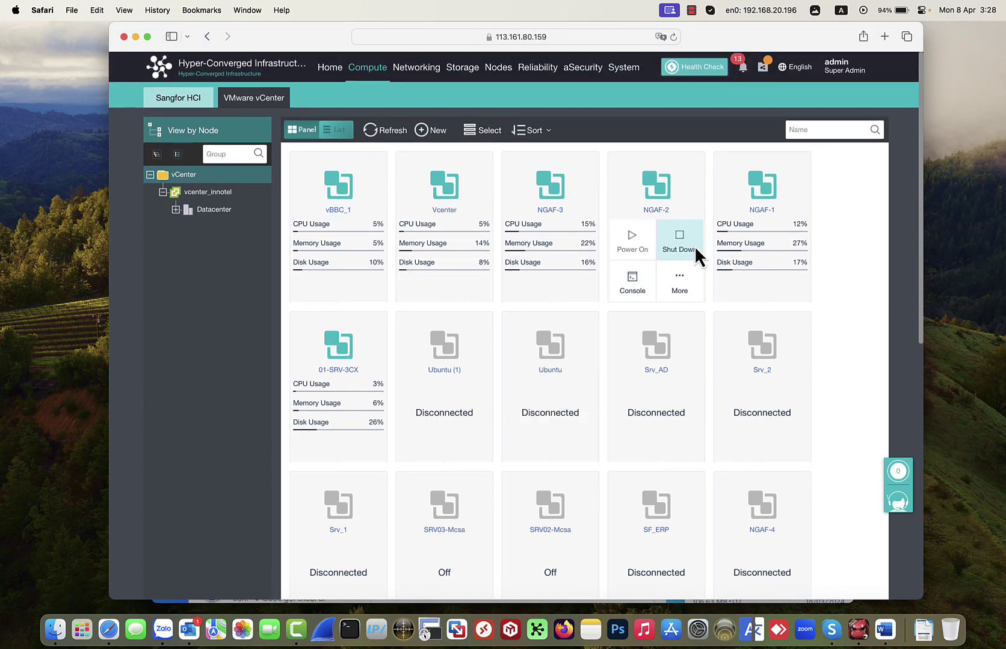
pyautogui.scroll(-5, 694, 255)
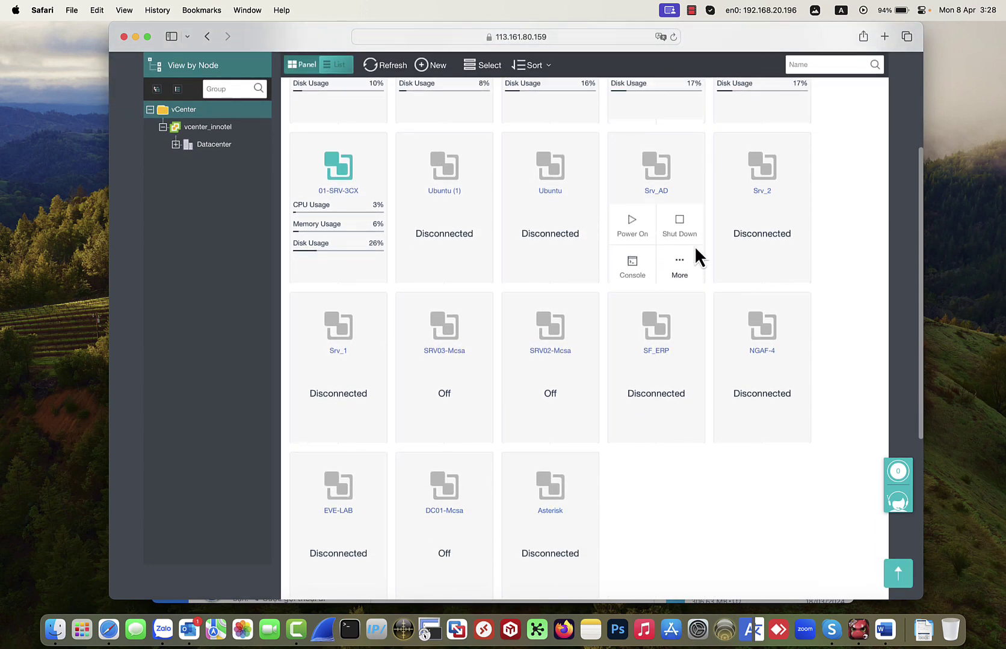
pyautogui.moveTo(583, 229)
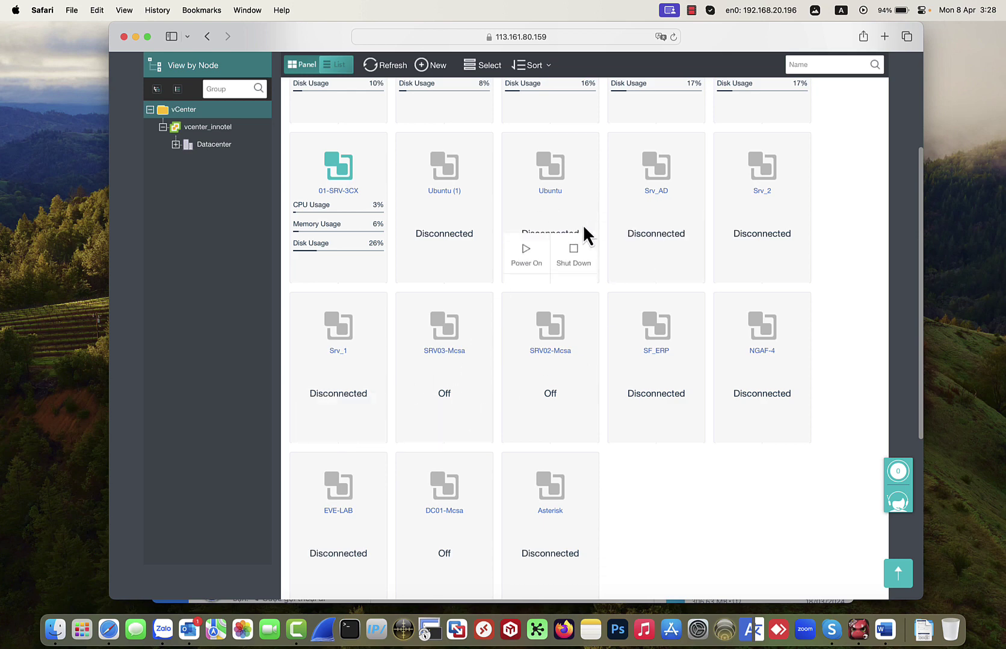
pyautogui.moveTo(428, 526)
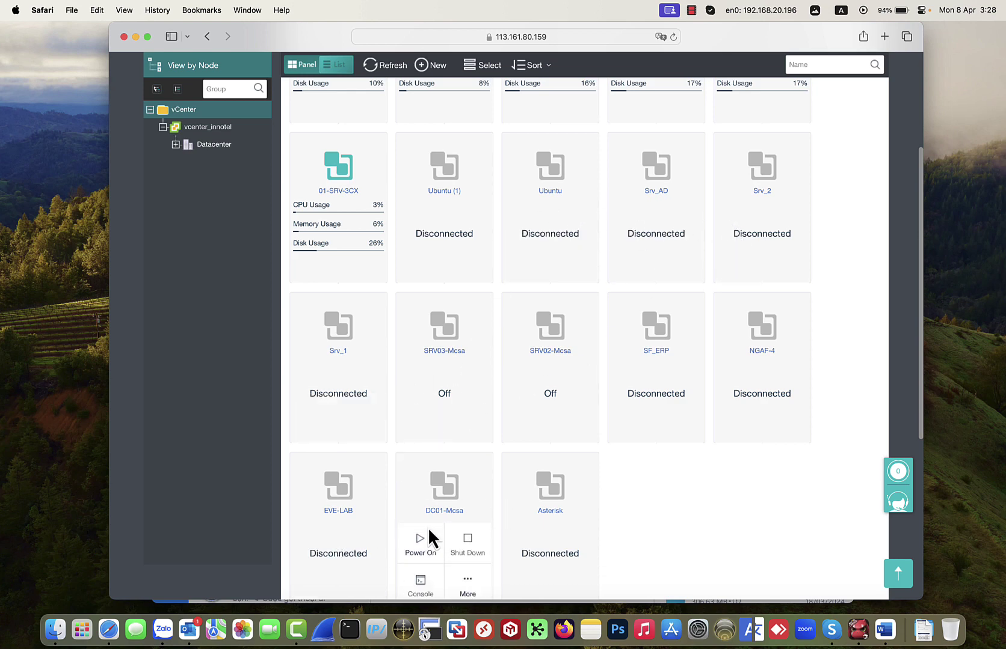
# Start the DC01-Mcsa migration to Hyper-Converged Infrastructure, accepting the default destination settings and continuing to hardware configuration
pyautogui.scroll(-2, 427, 527)
pyautogui.click(452, 525)
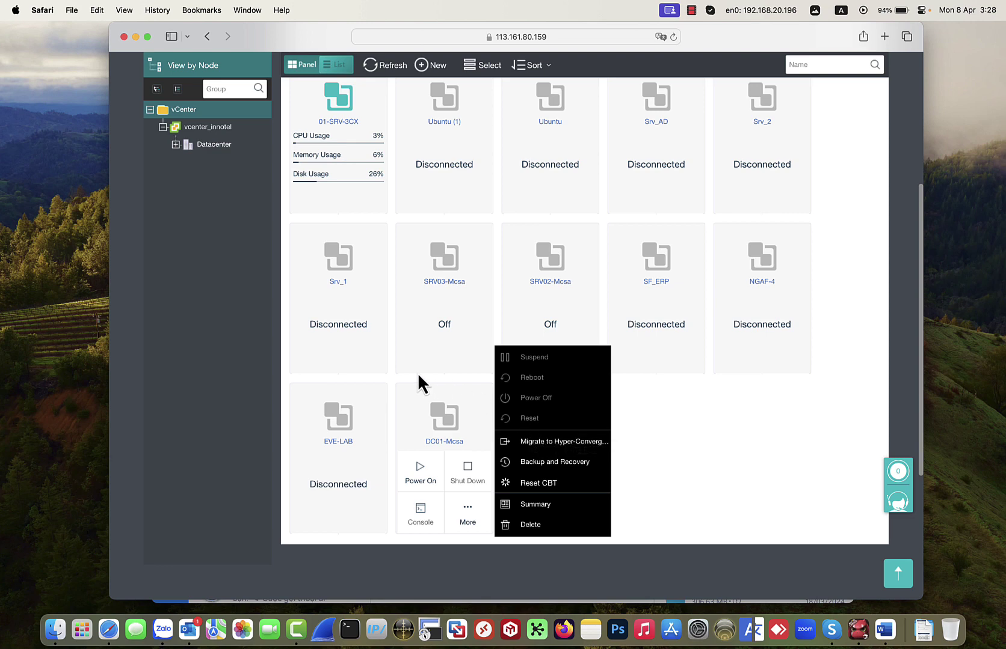
pyautogui.click(534, 442)
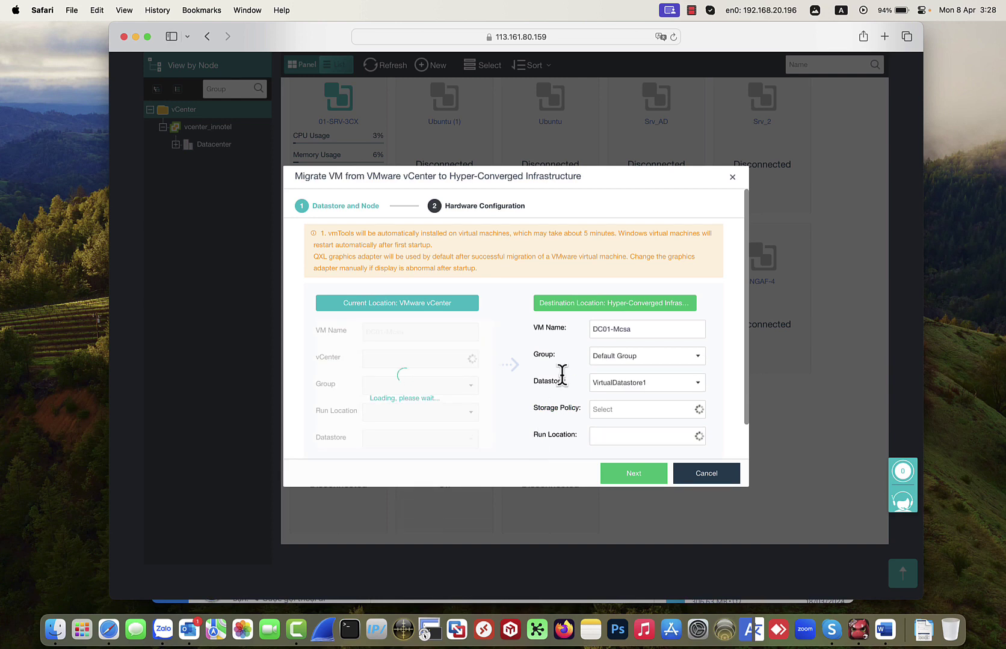
pyautogui.click(630, 474)
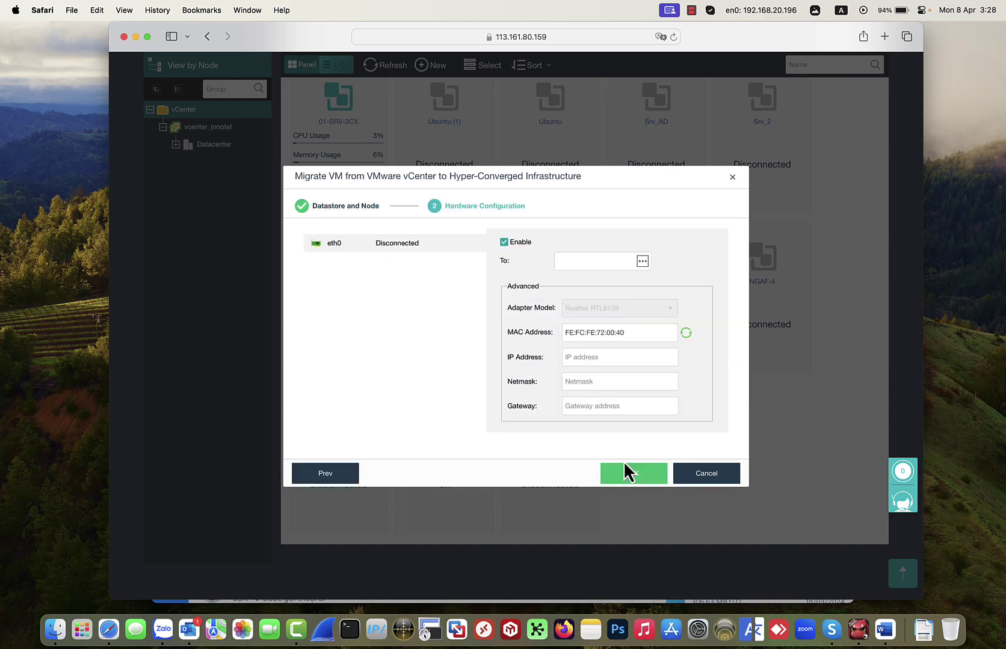
# Connect the eth0 adapter of DC01-Mcsa to Edge1, recheck the datastore and node settings, and start the migration
pyautogui.click(642, 262)
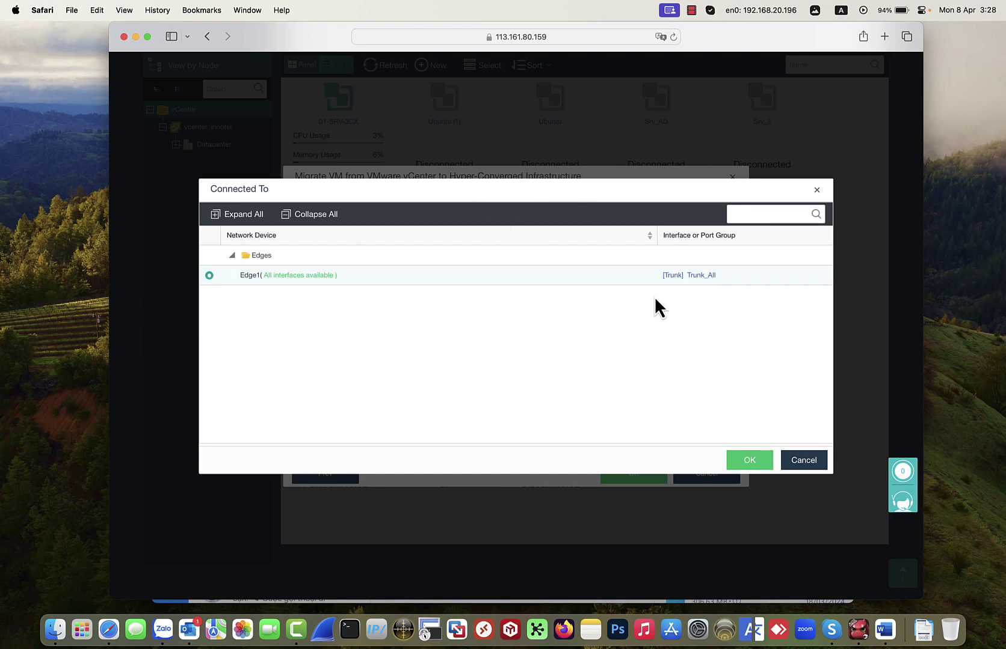
pyautogui.click(742, 462)
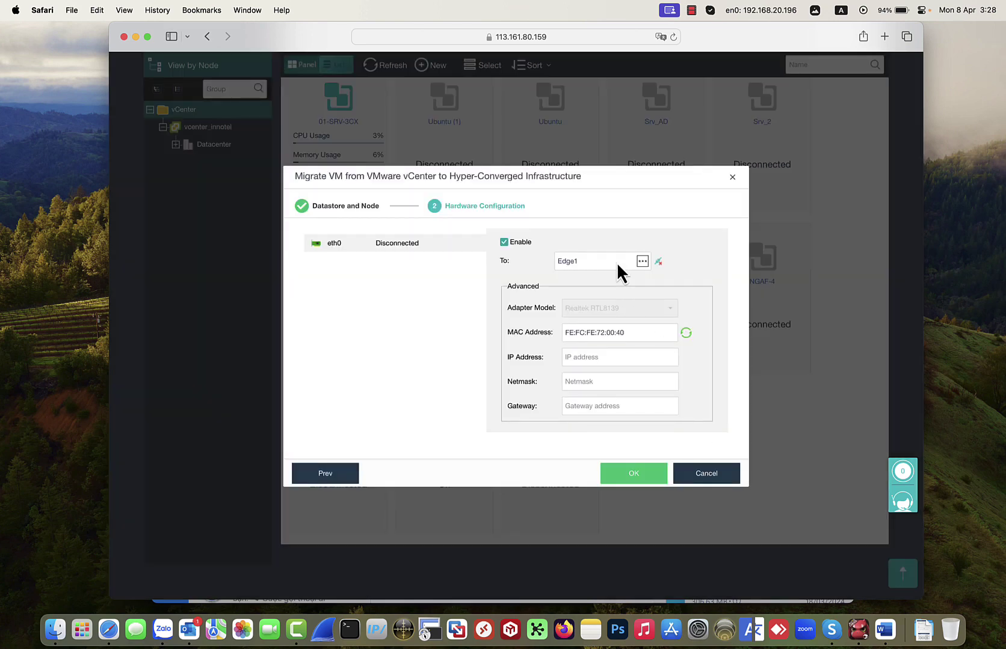
pyautogui.click(335, 473)
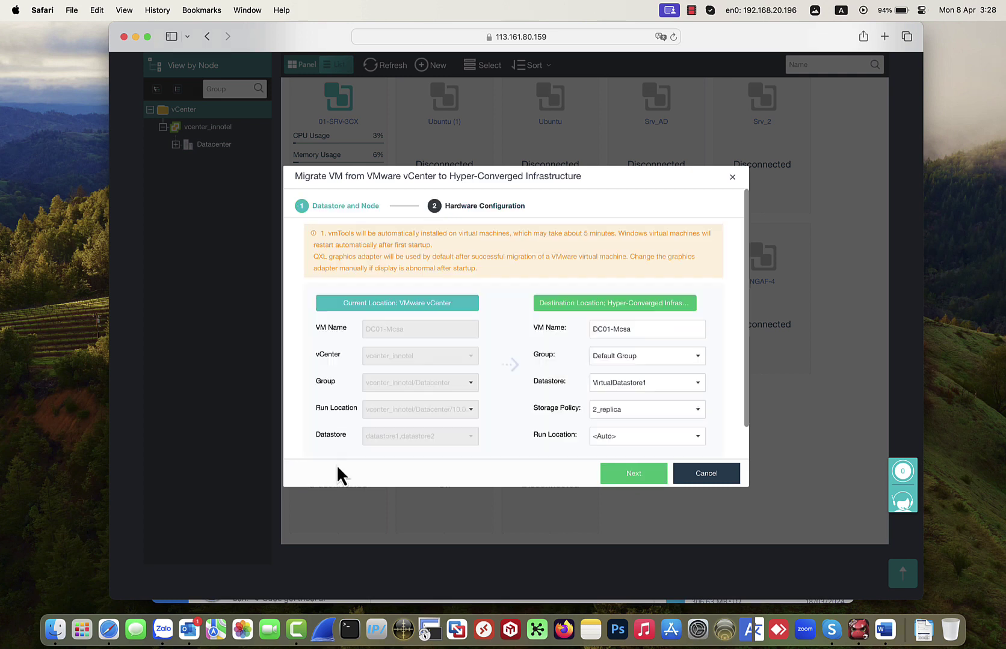
pyautogui.click(630, 473)
pyautogui.click(633, 475)
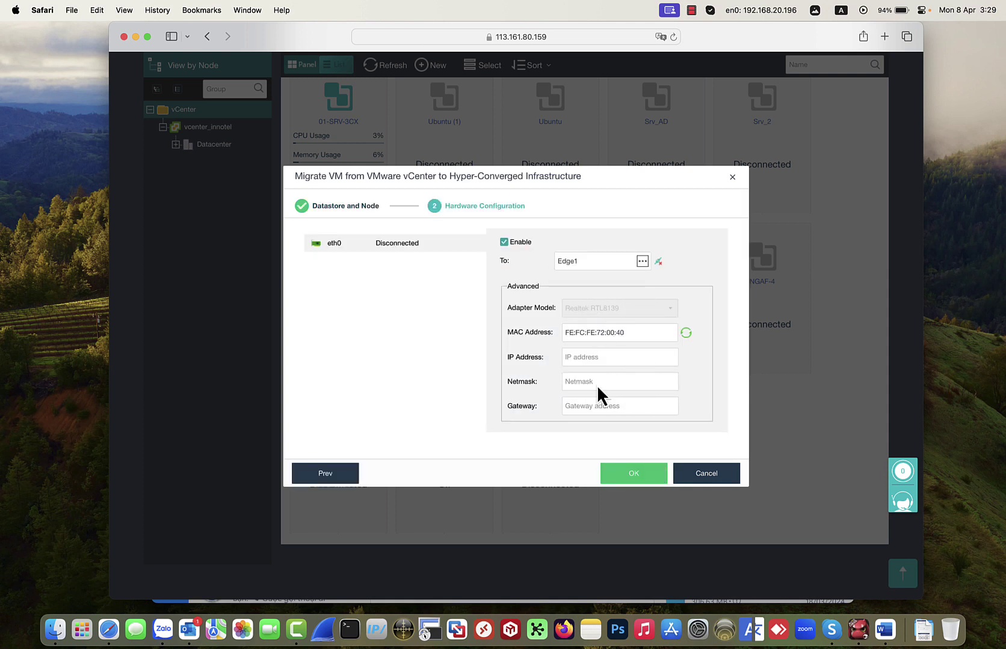
pyautogui.click(632, 475)
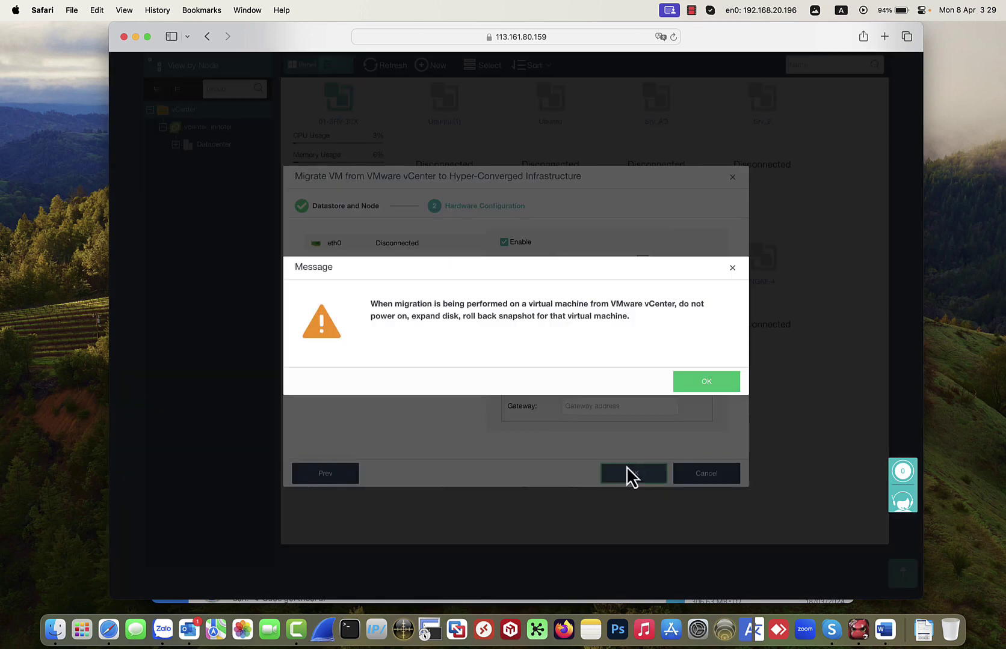
pyautogui.click(708, 385)
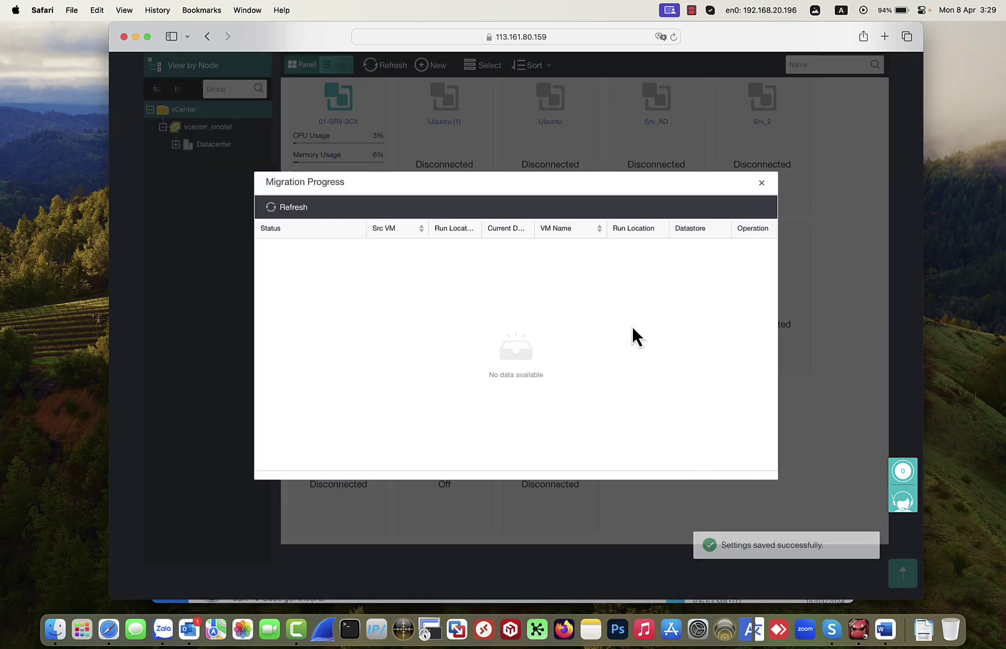
# Dismiss the migration progress window and open the system's task list to check the DC01-Mcsa migration
pyautogui.click(761, 185)
pyautogui.scroll(5, 755, 175)
pyautogui.moveTo(623, 76)
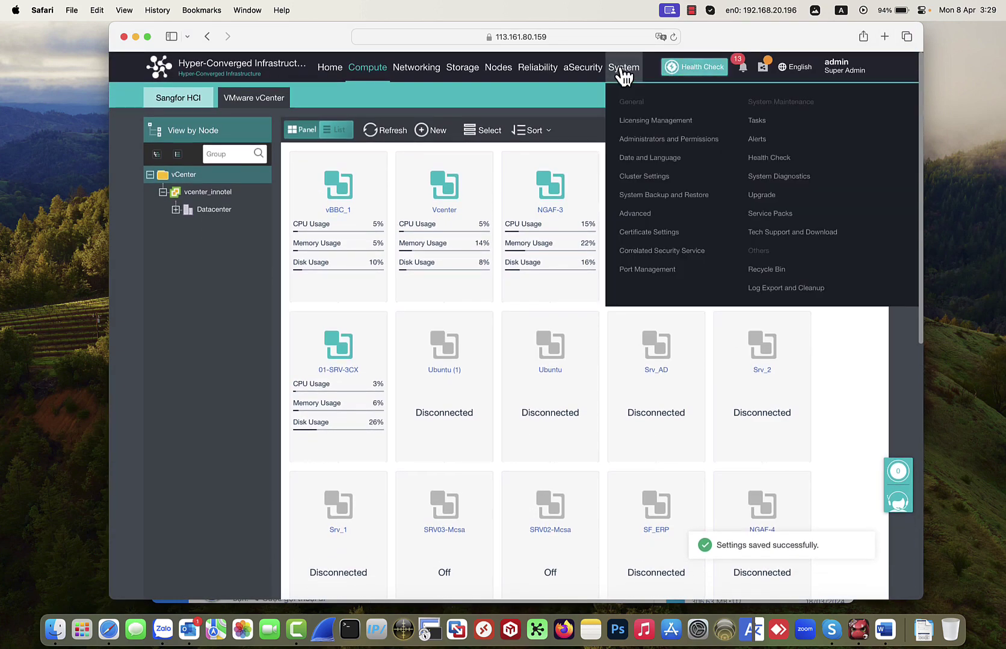
pyautogui.click(775, 122)
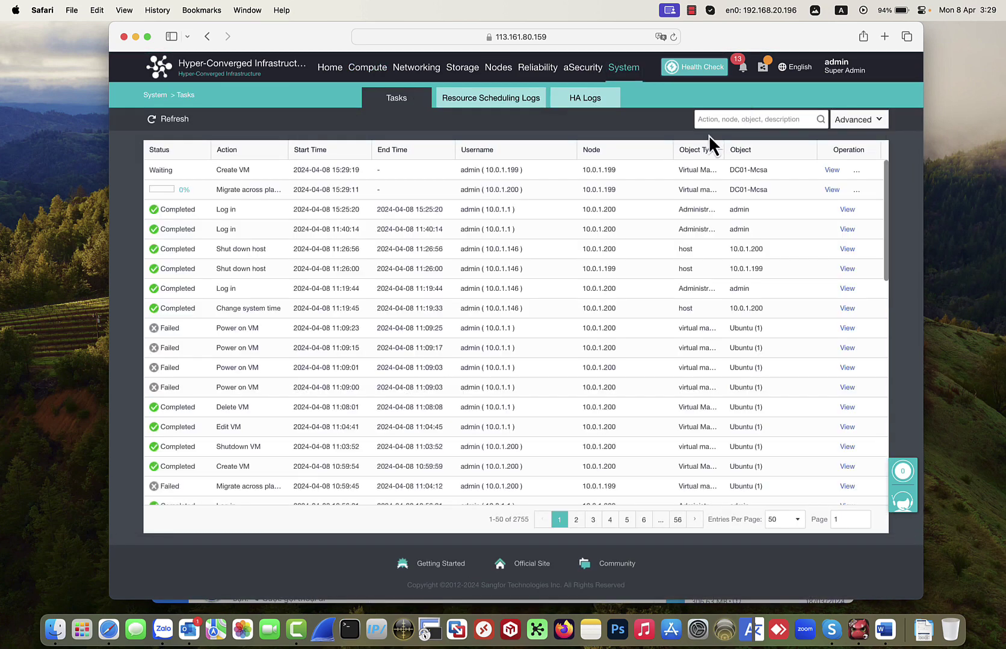
pyautogui.click(692, 12)
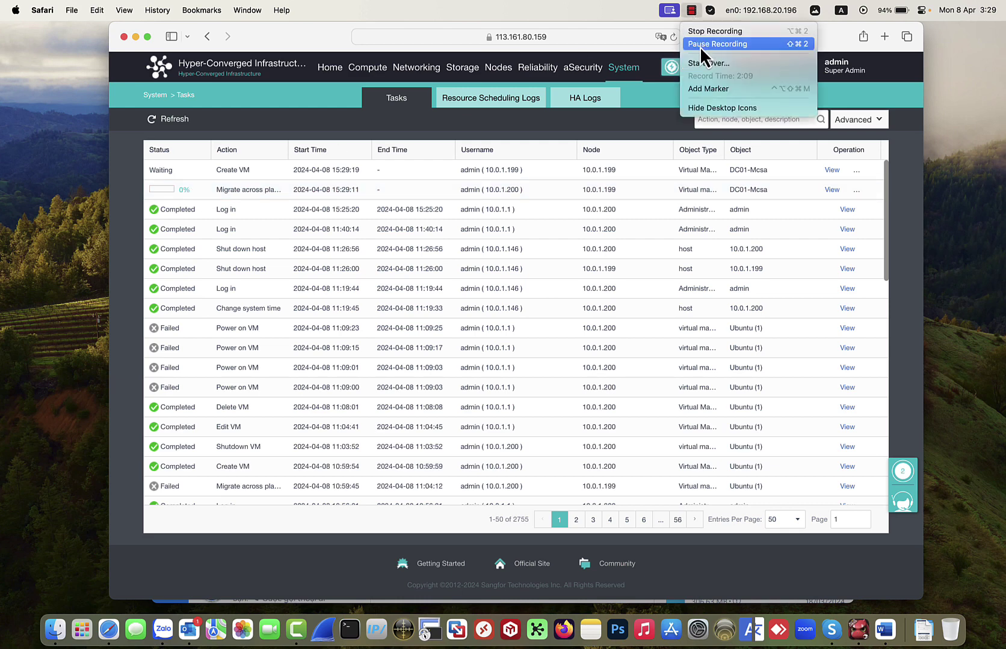
pyautogui.click(699, 47)
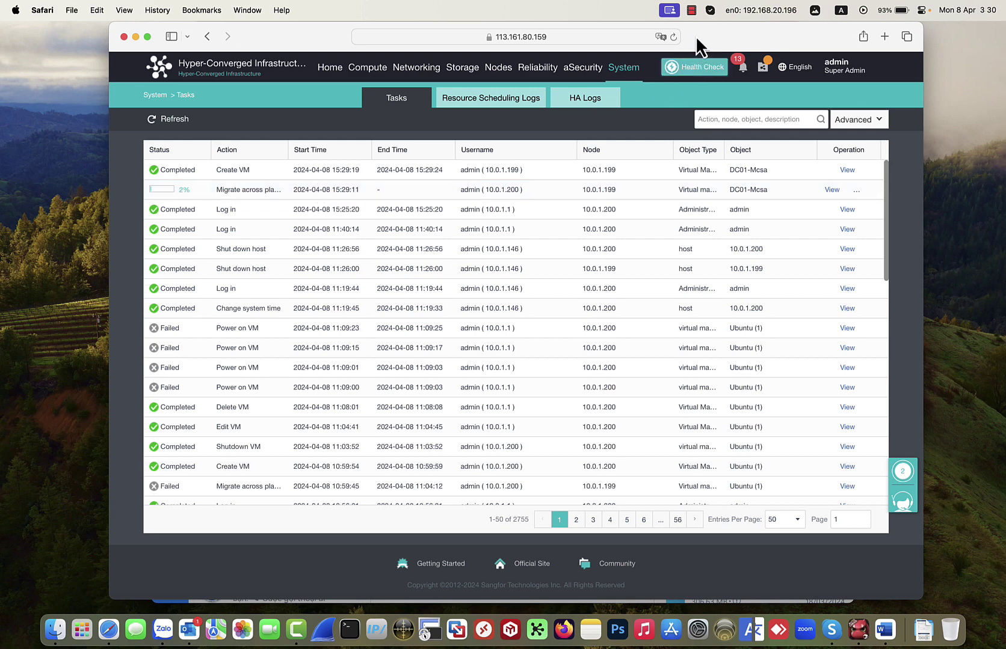
pyautogui.click(692, 12)
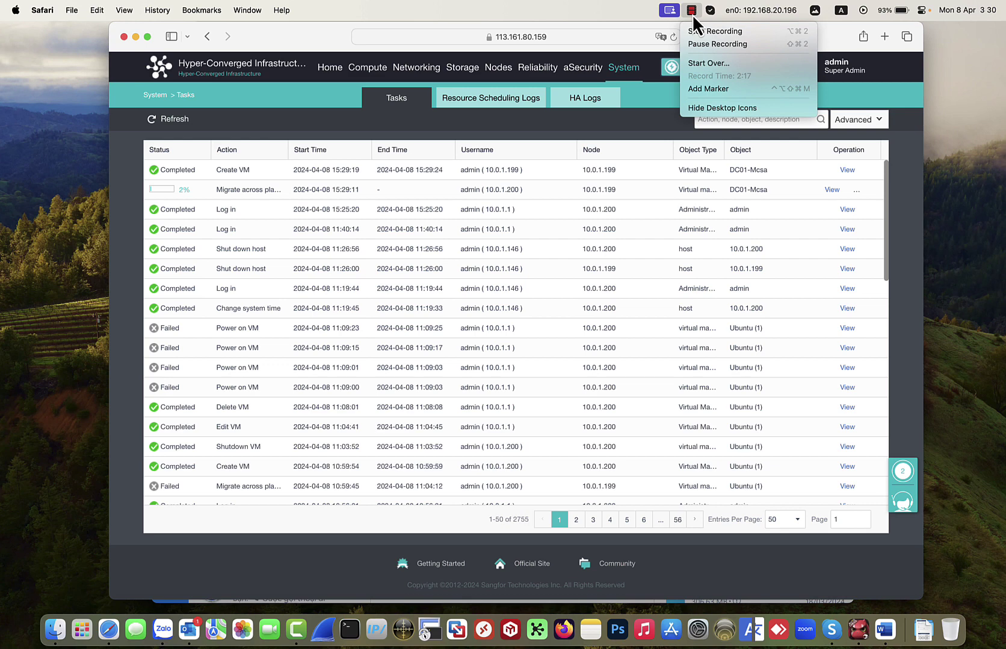
pyautogui.click(697, 42)
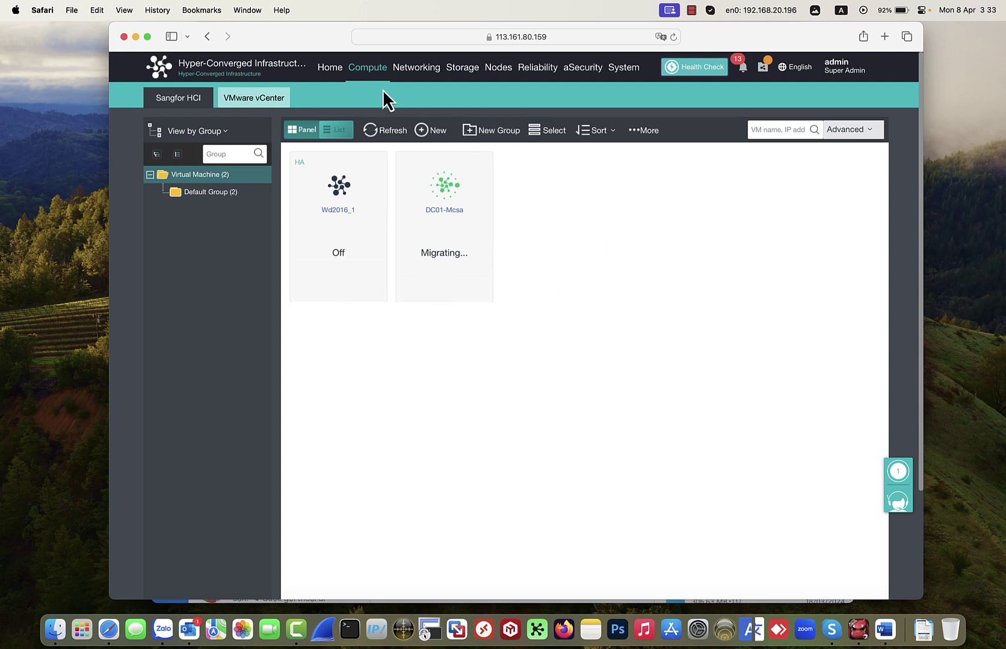
# Begin creating a new virtual machine from an ISO image file and name it VM_1
pyautogui.moveTo(415, 255)
pyautogui.moveTo(323, 180)
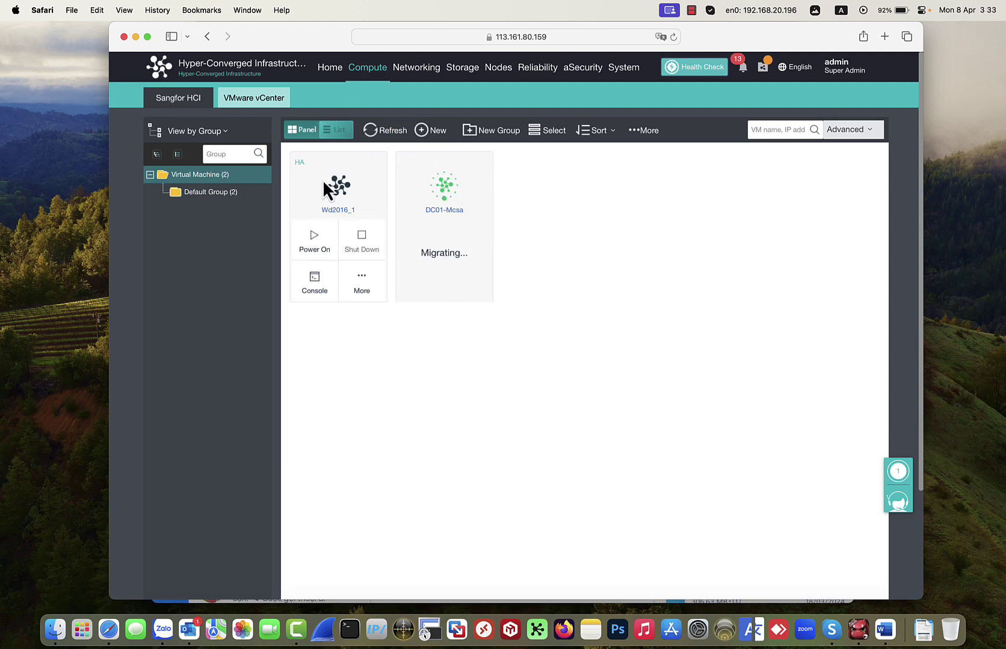
pyautogui.click(434, 136)
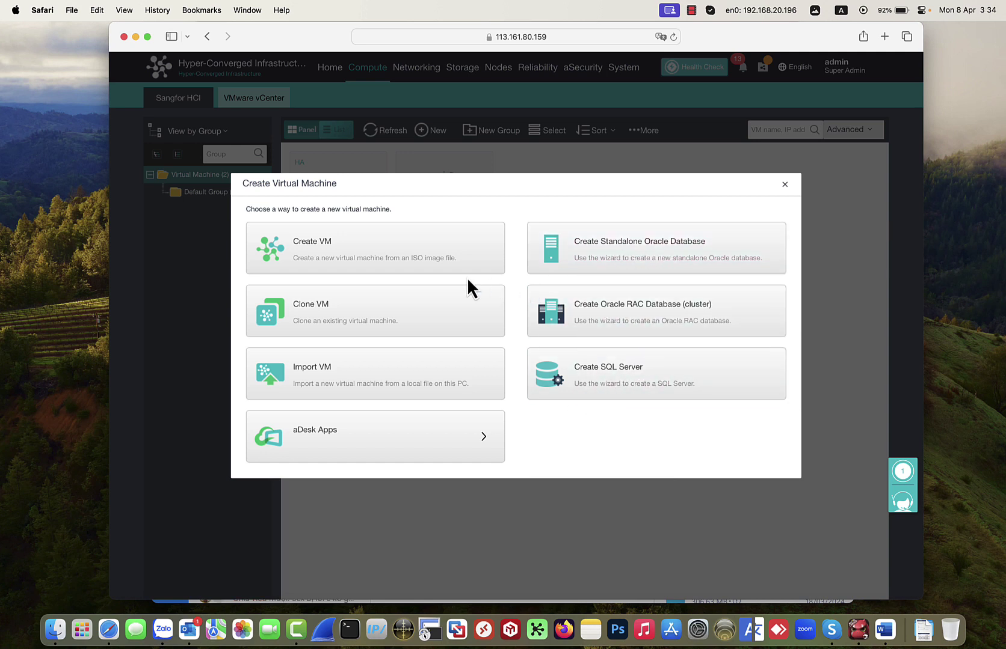
pyautogui.click(375, 246)
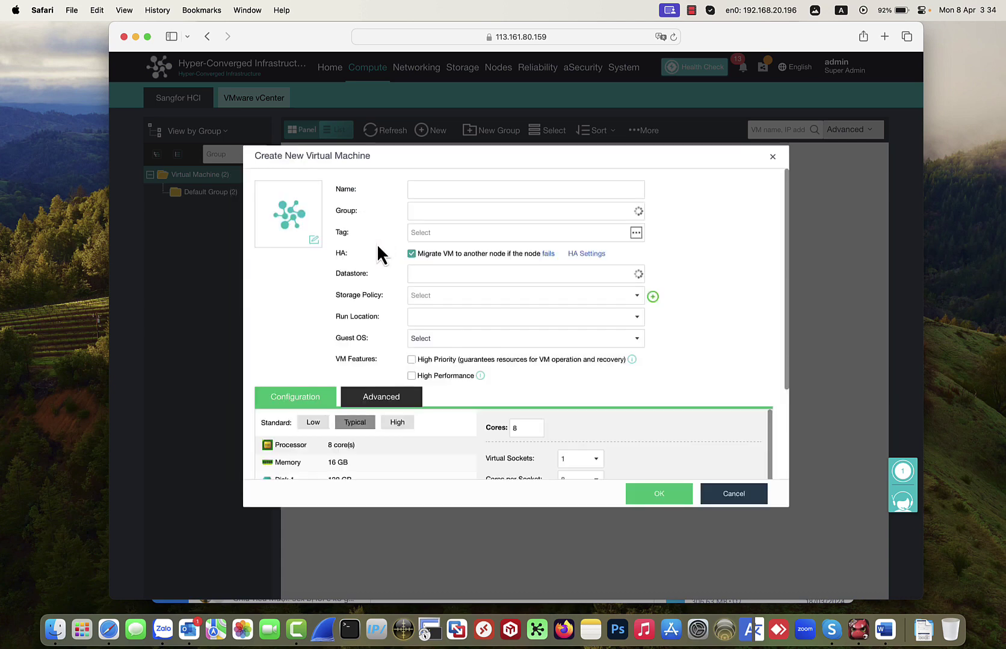
pyautogui.click(433, 190)
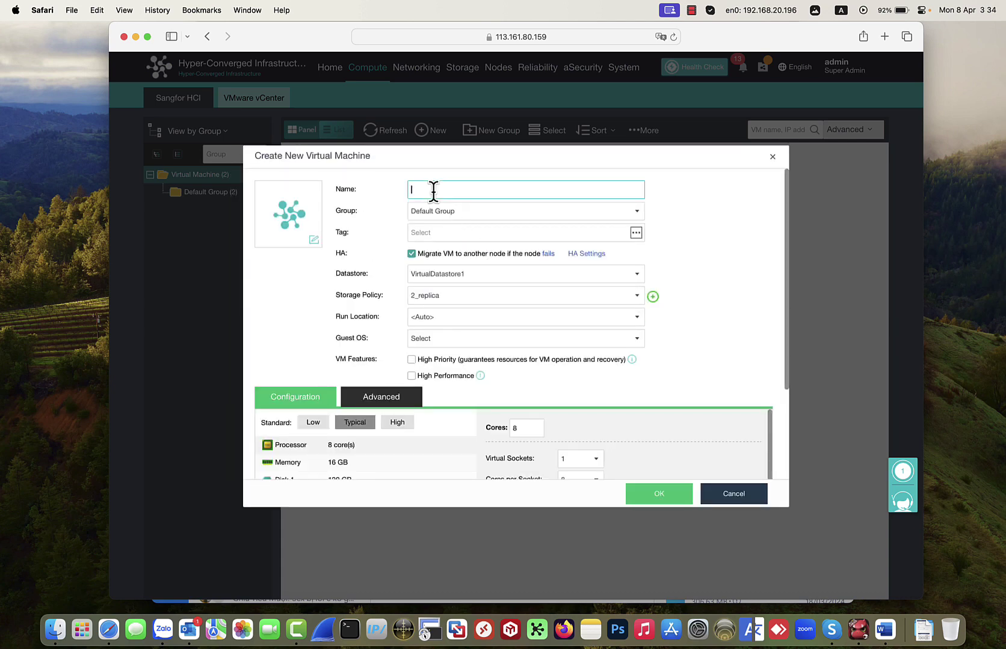
pyautogui.write('VM_1')
# Review VM_1's default processor, memory, disk, CD/DVD and eth0 hardware settings
pyautogui.scroll(-3, 398, 298)
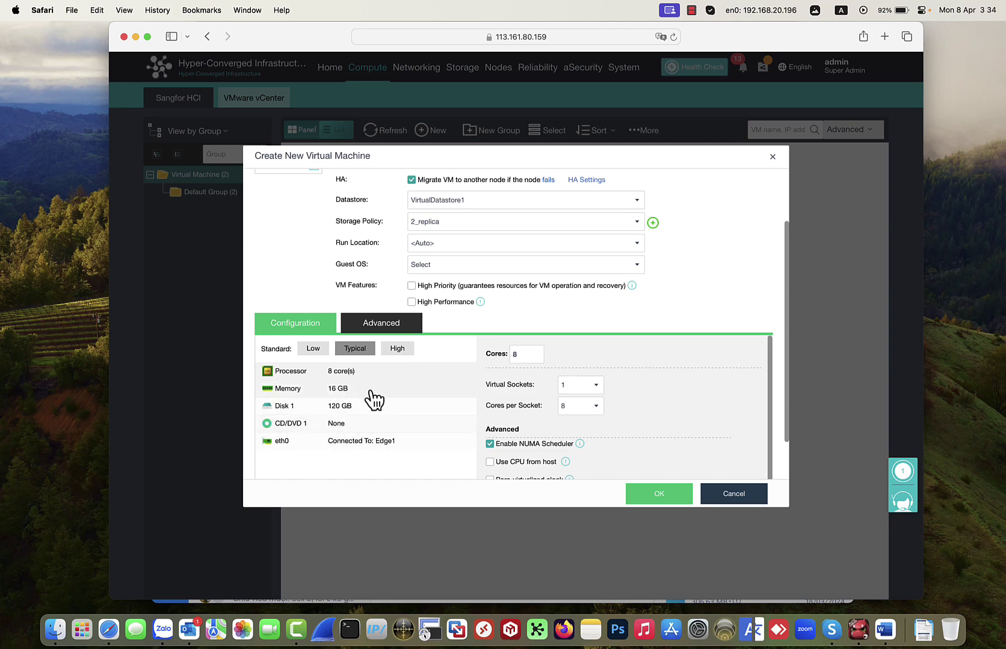
pyautogui.scroll(1, 370, 403)
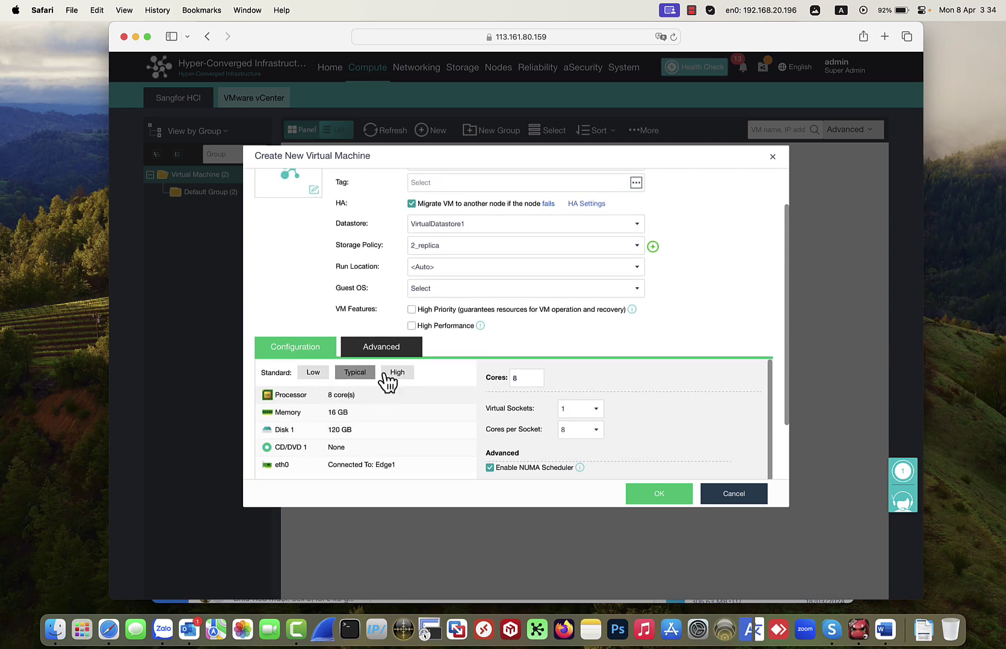
pyautogui.click(370, 412)
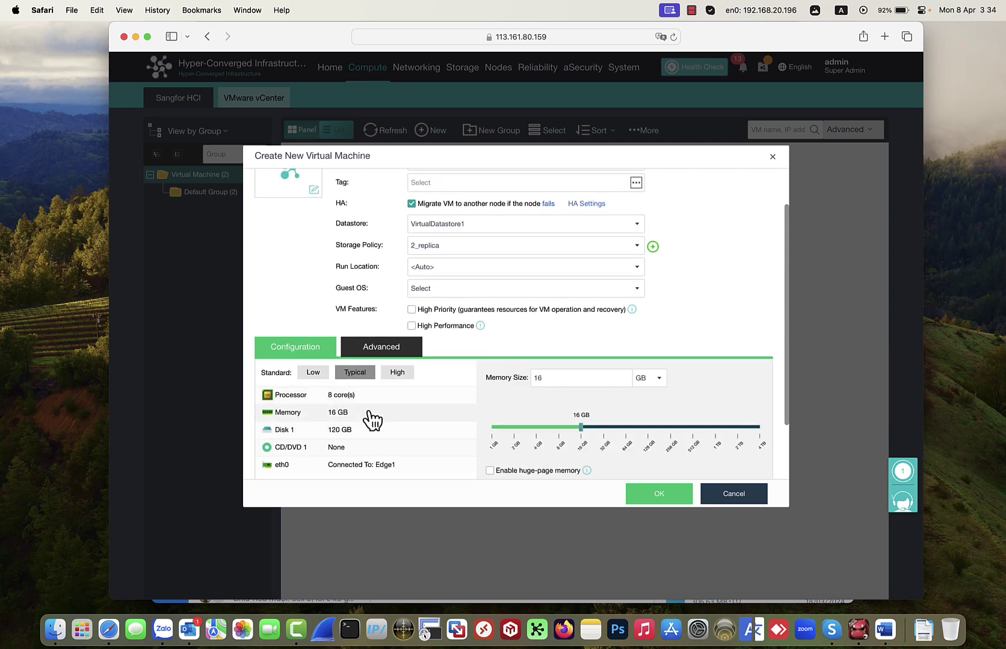
pyautogui.click(332, 431)
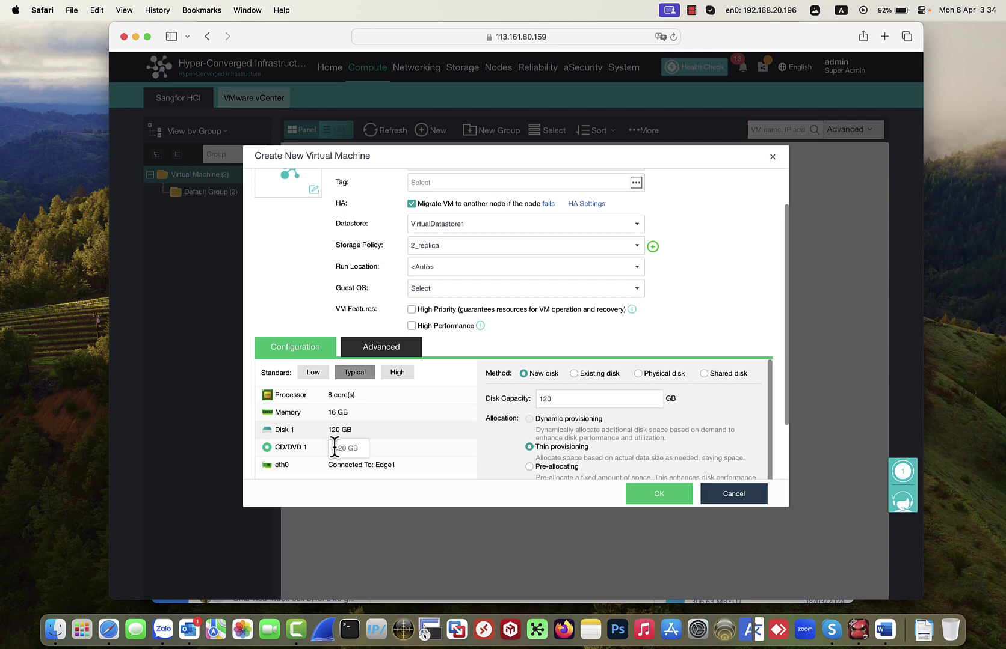
pyautogui.click(298, 450)
pyautogui.click(295, 465)
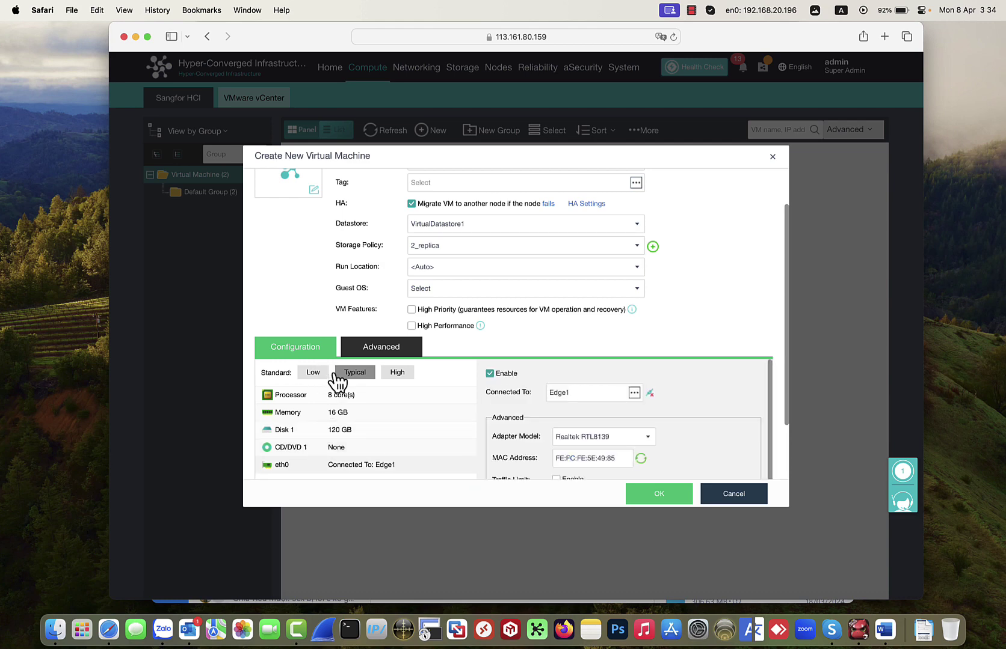
pyautogui.scroll(2, 359, 382)
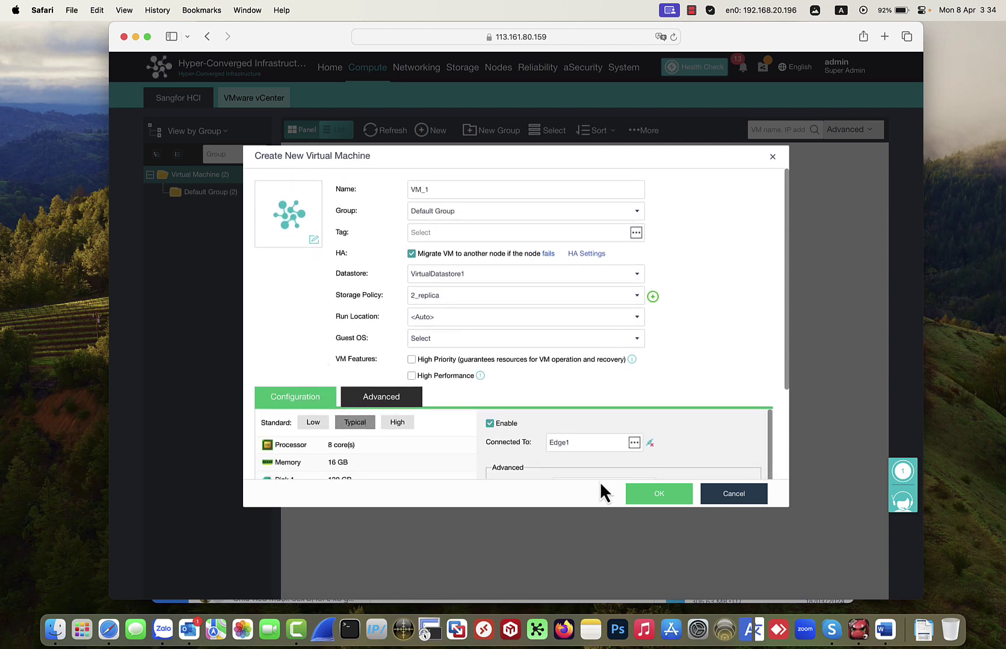
# Set the guest OS to Kali Linux, create VM_1 and refresh the virtual machine list
pyautogui.scroll(-2, 635, 399)
pyautogui.click(525, 306)
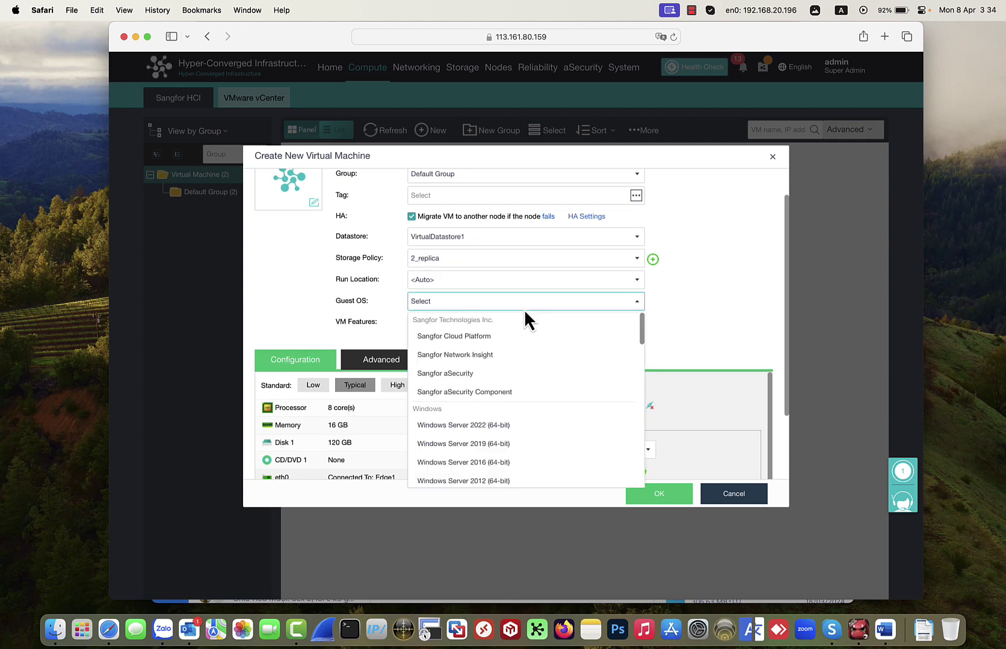
pyautogui.scroll(-3, 480, 385)
pyautogui.scroll(-10, 481, 404)
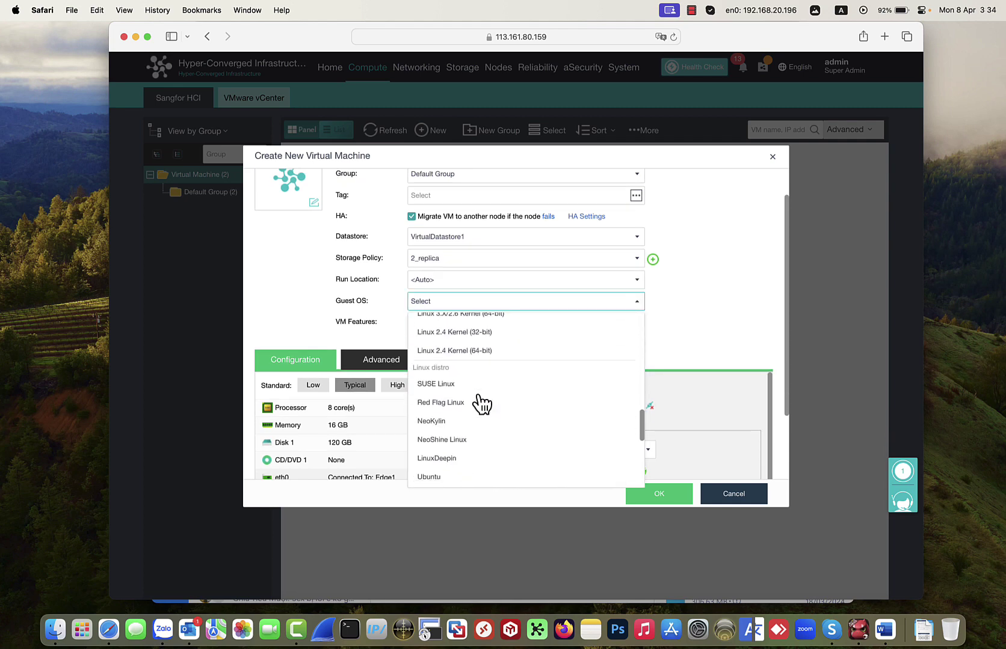
pyautogui.scroll(-5, 481, 404)
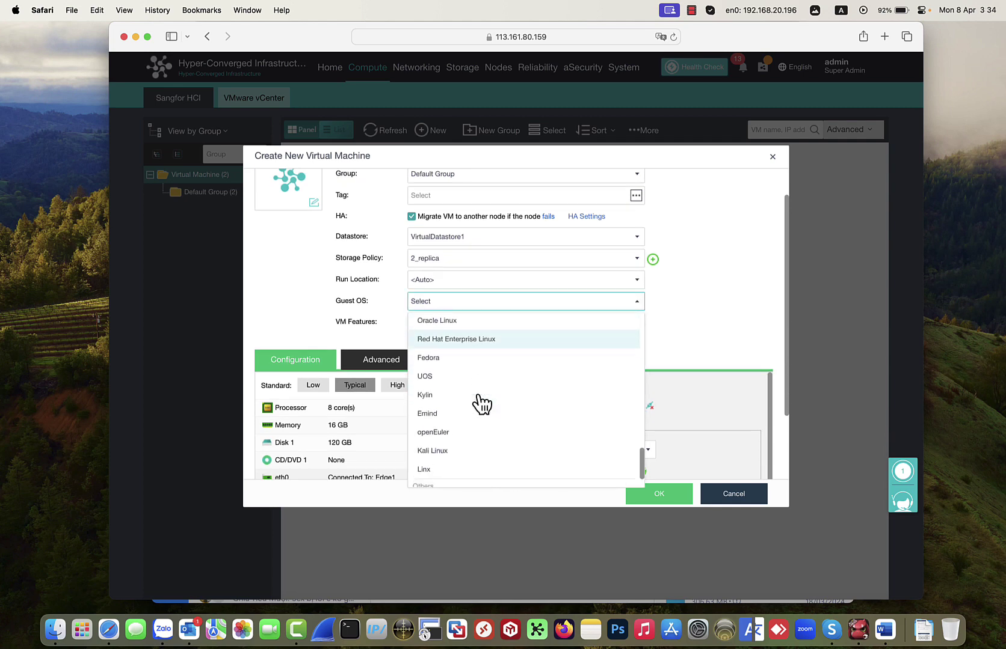
pyautogui.click(463, 409)
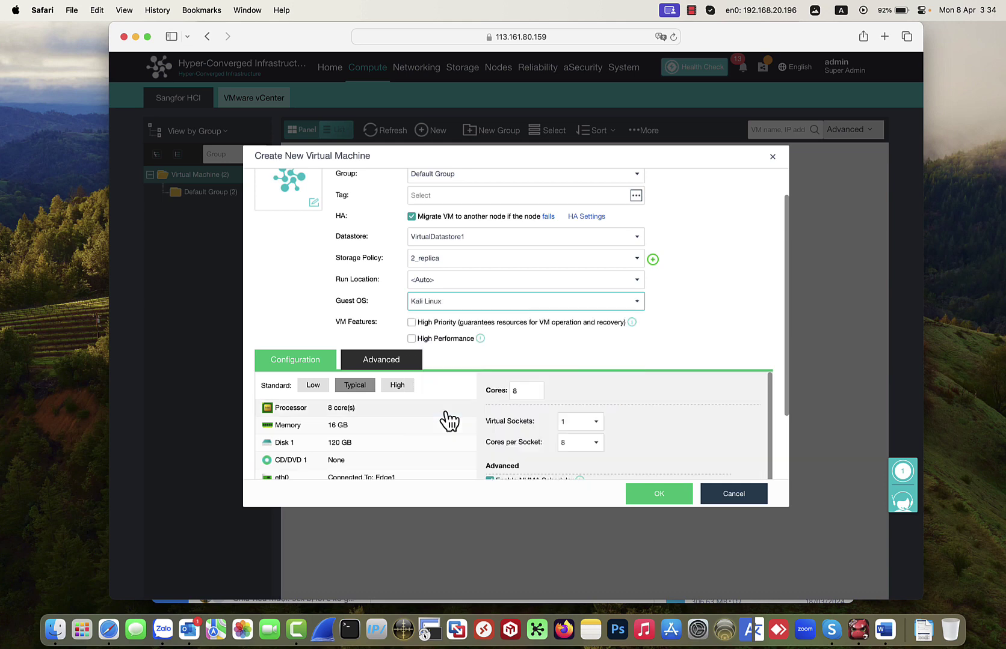
pyautogui.click(669, 497)
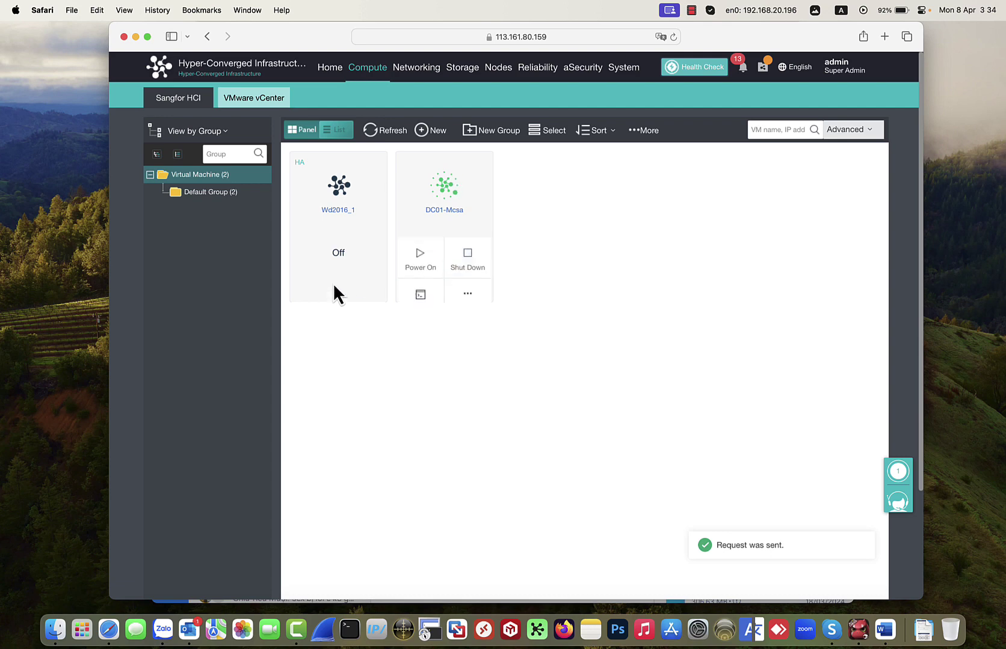
pyautogui.click(389, 134)
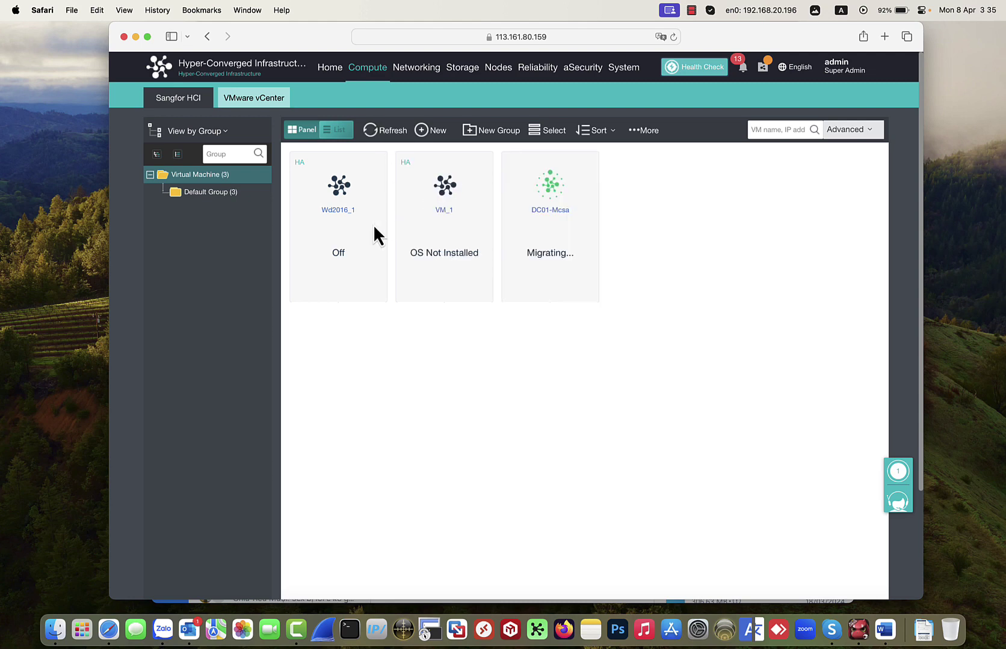
# Begin the guest OS installation on VM_1 from the CentOS-7.iso image in VirtualDatastore1
pyautogui.moveTo(419, 282)
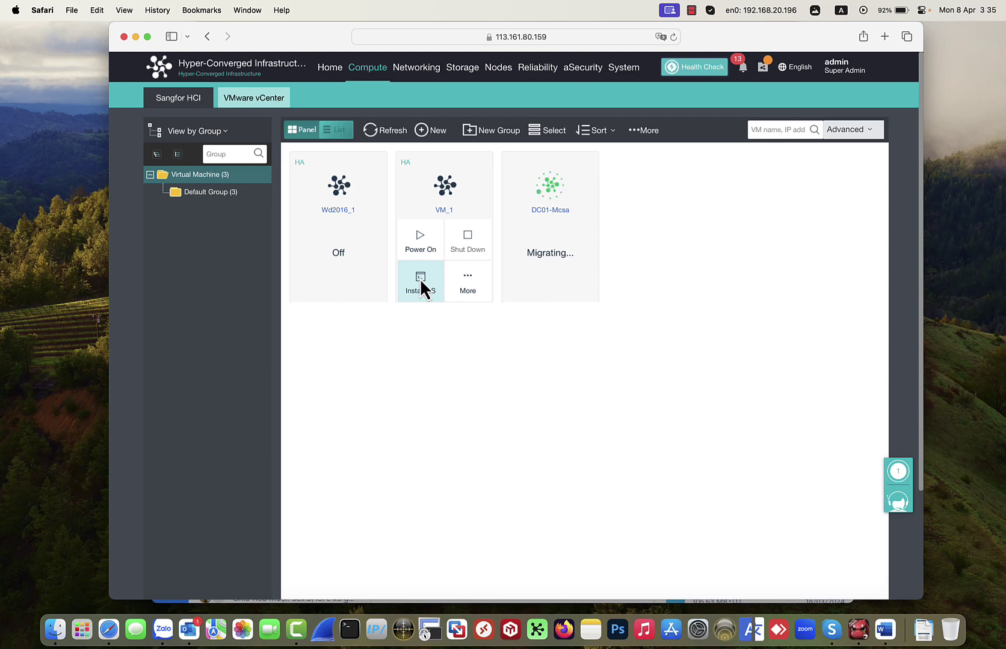
pyautogui.click(421, 282)
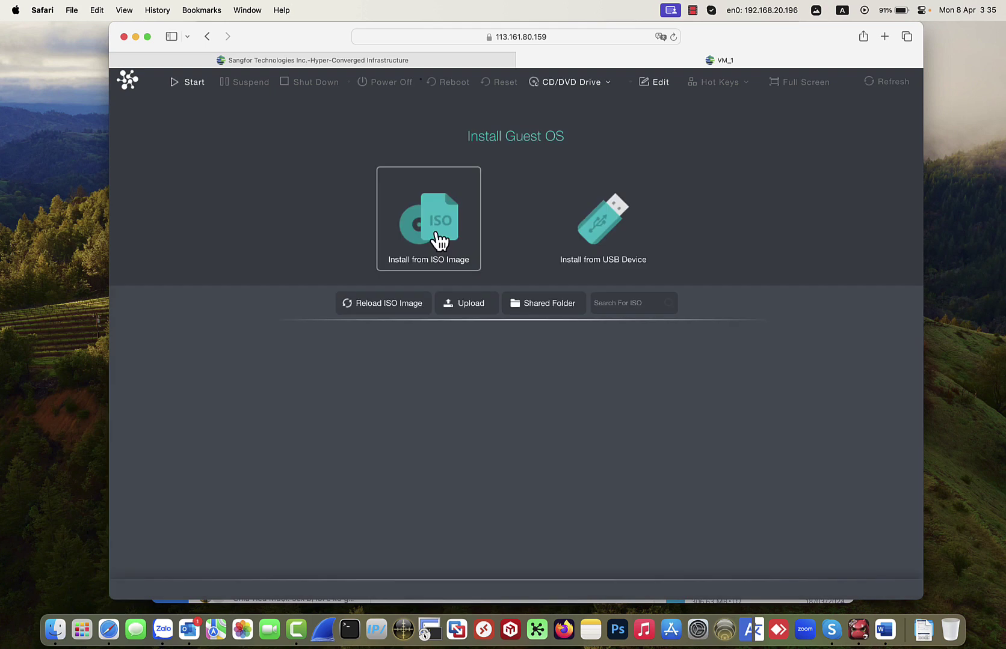
pyautogui.click(451, 247)
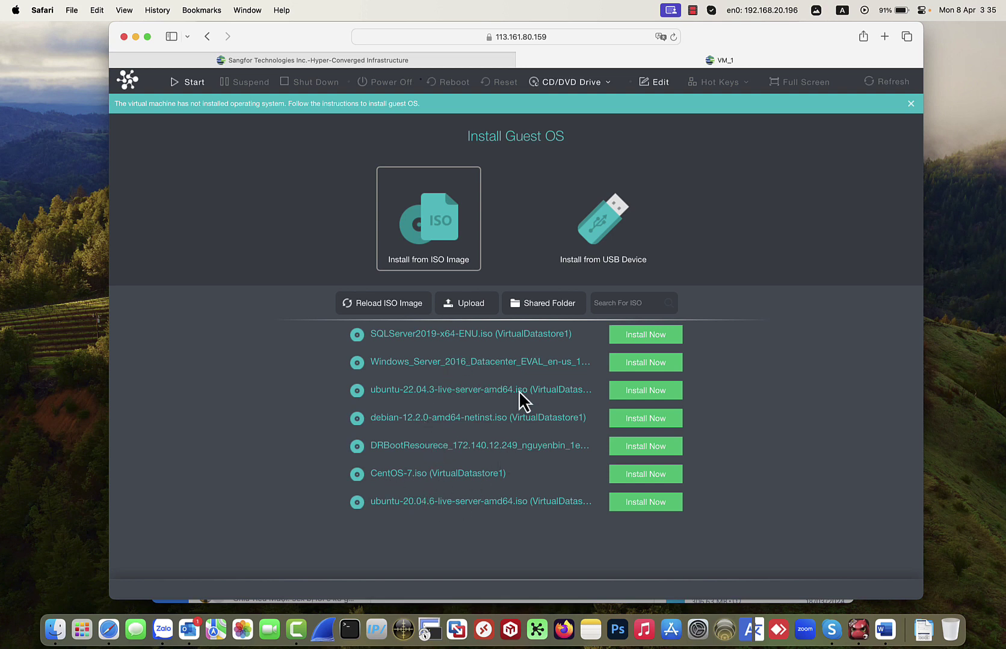
pyautogui.click(636, 479)
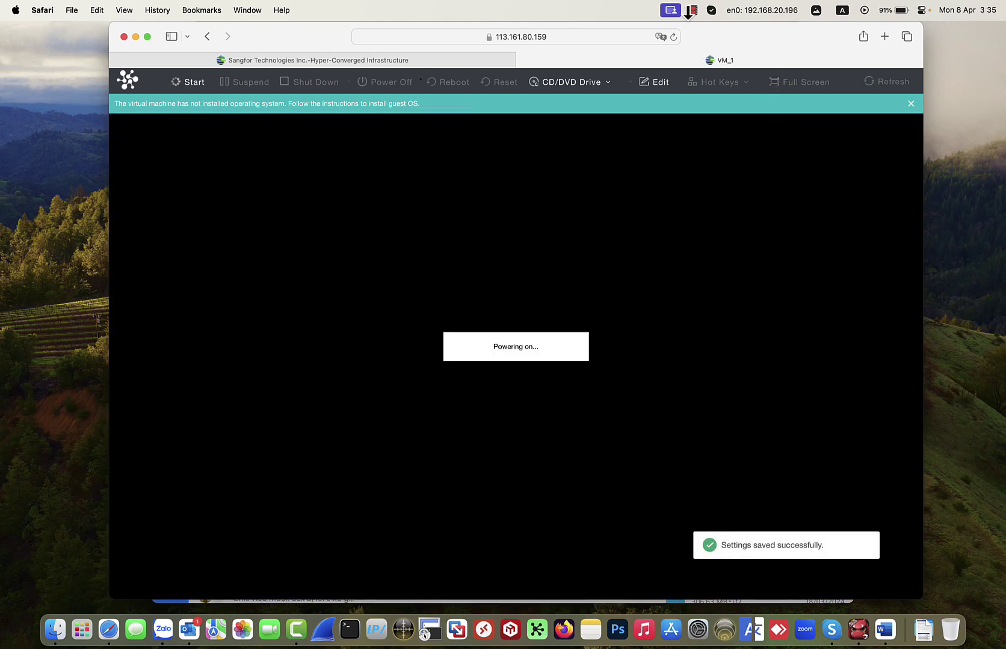
pyautogui.click(692, 13)
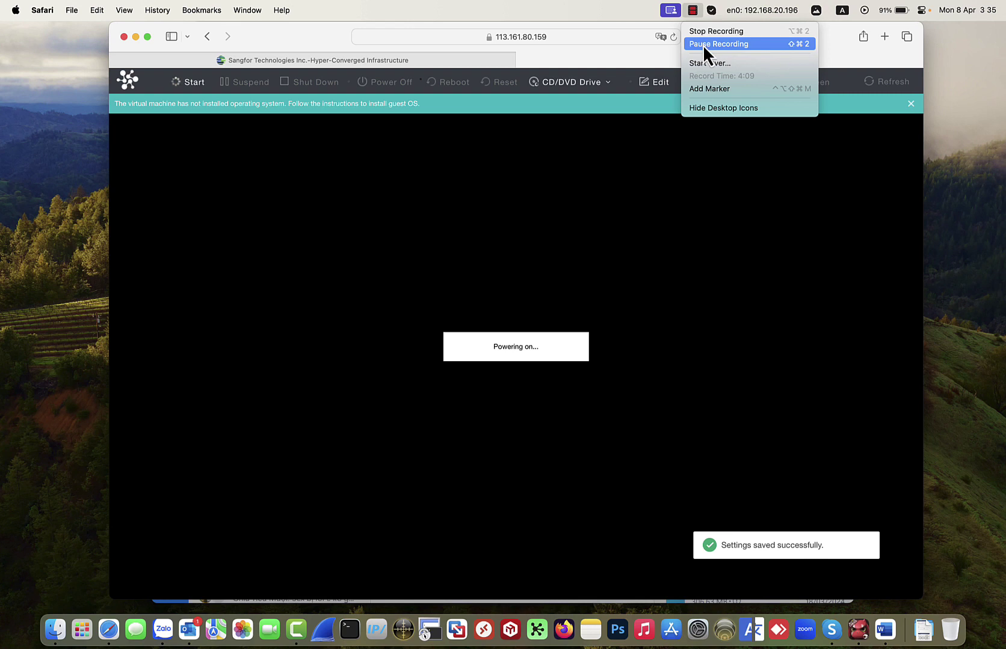
pyautogui.click(702, 43)
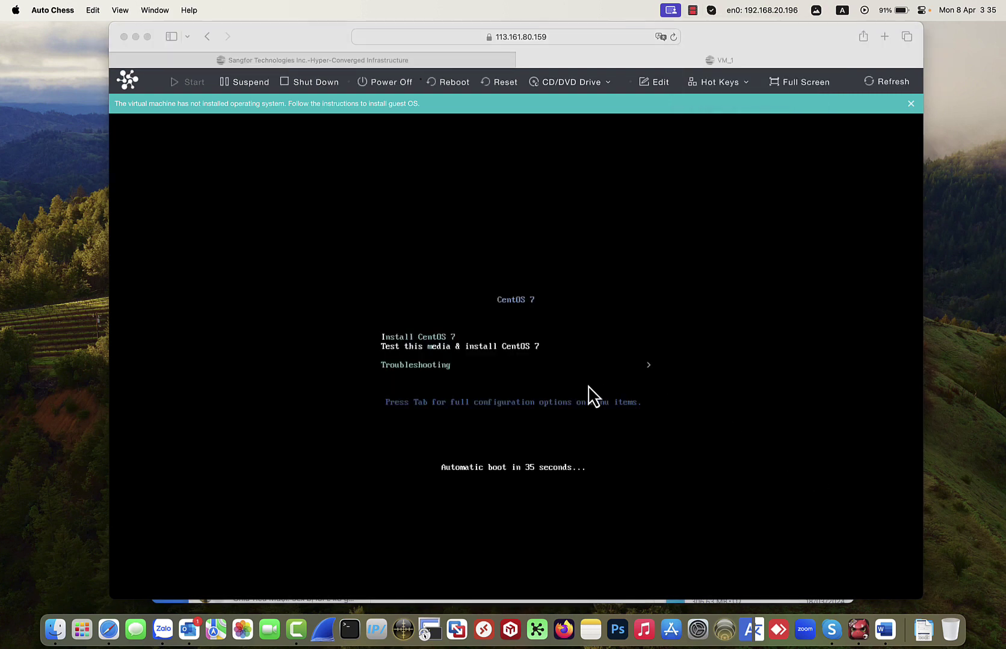
# Launch the CentOS 7 installation from the boot menu in VM_1's console and return to the virtual machine list
pyautogui.click(511, 368)
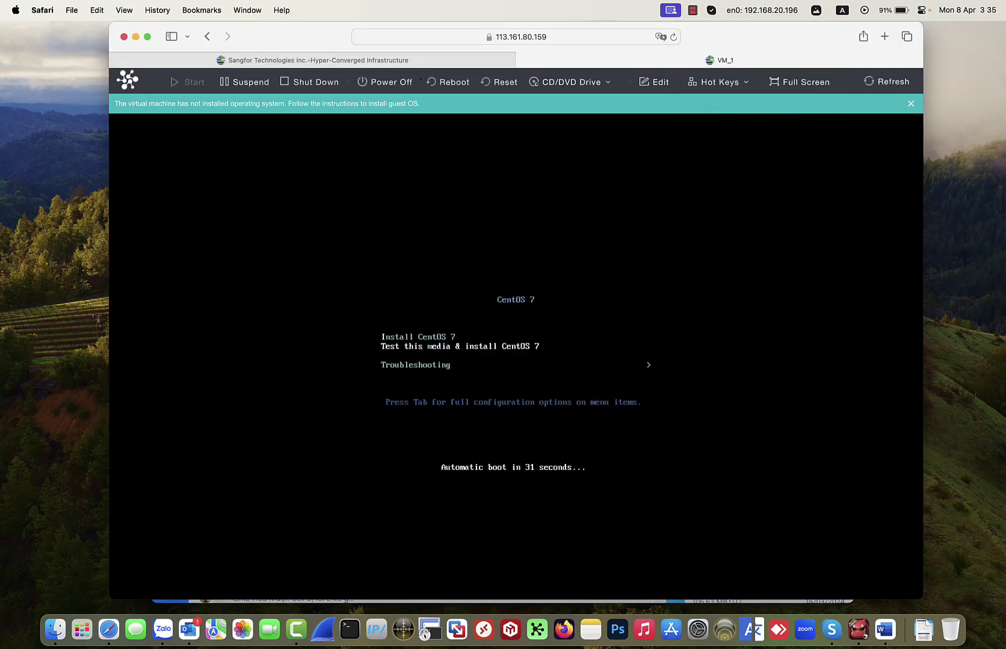
pyautogui.press('Return')
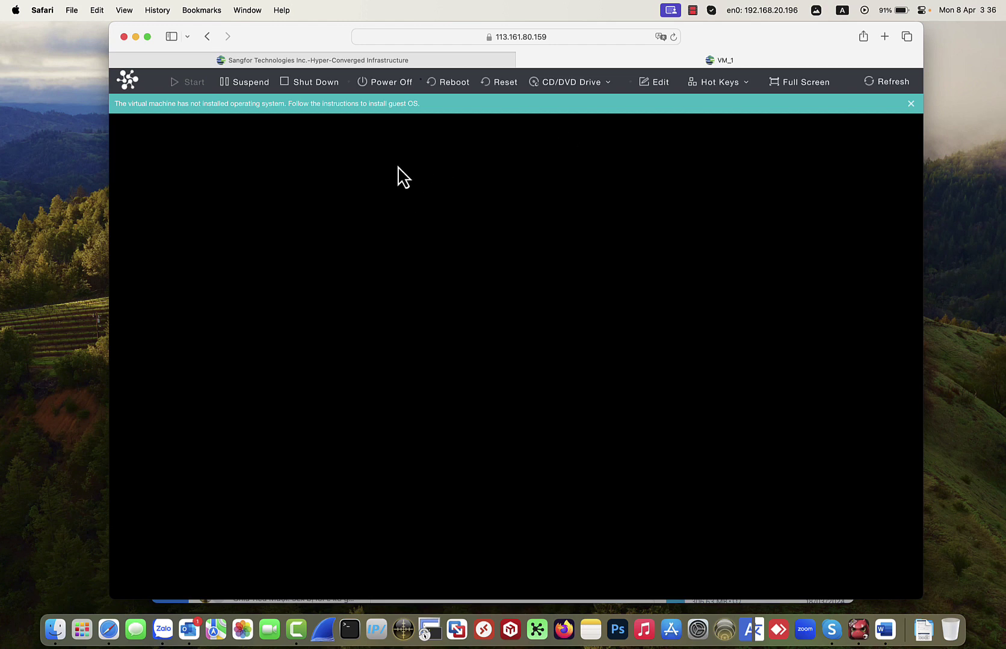
pyautogui.click(522, 61)
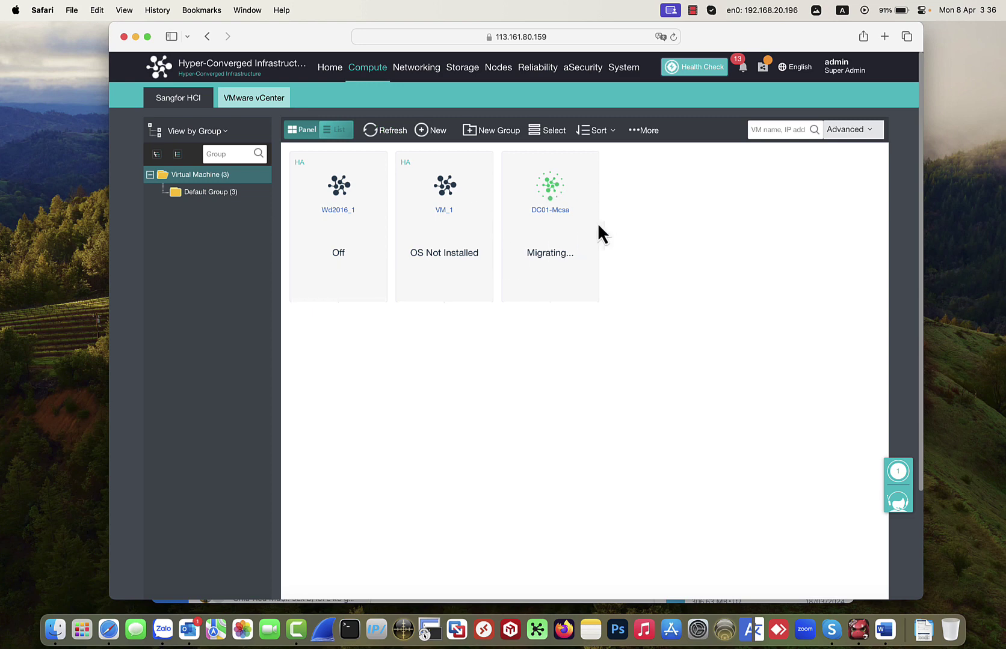
pyautogui.moveTo(436, 268)
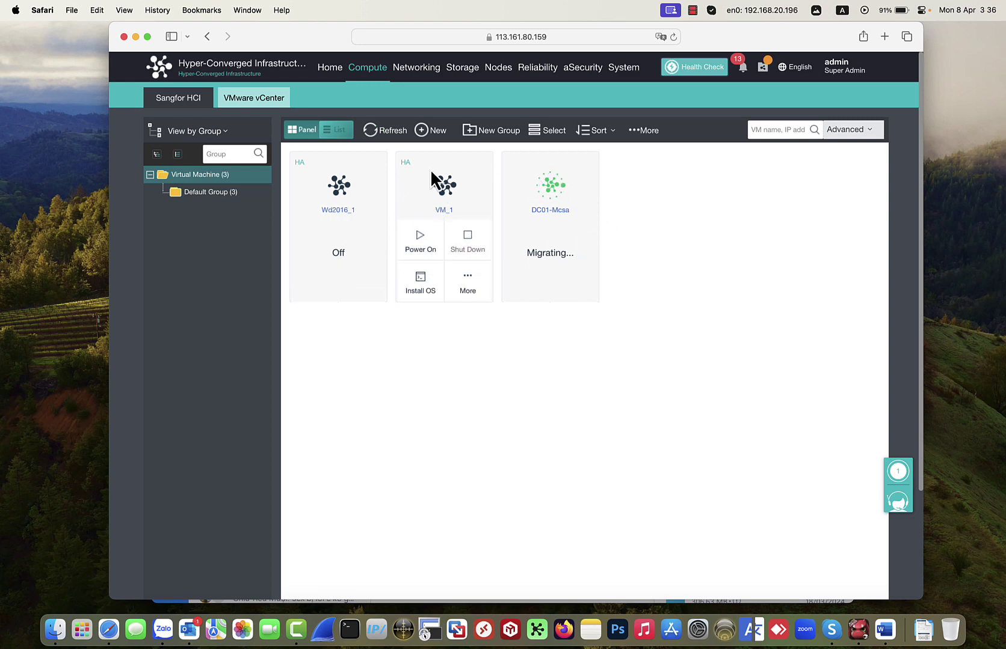
# Open VM Scheduling, examine the options for creating a scheduling policy, including the automation level, and cancel without saving
pyautogui.click(627, 141)
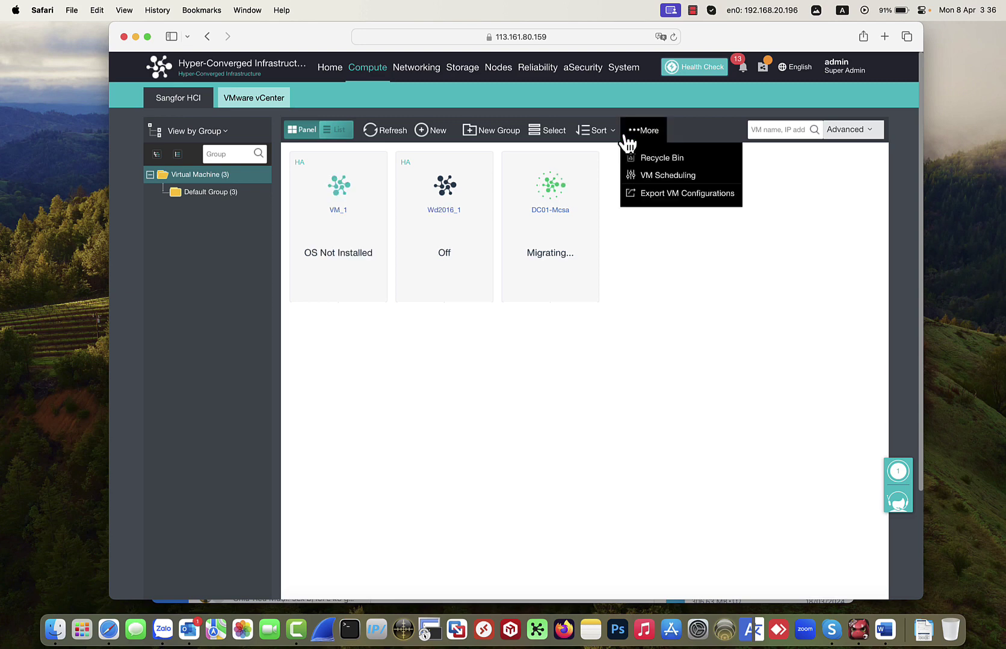
pyautogui.click(643, 175)
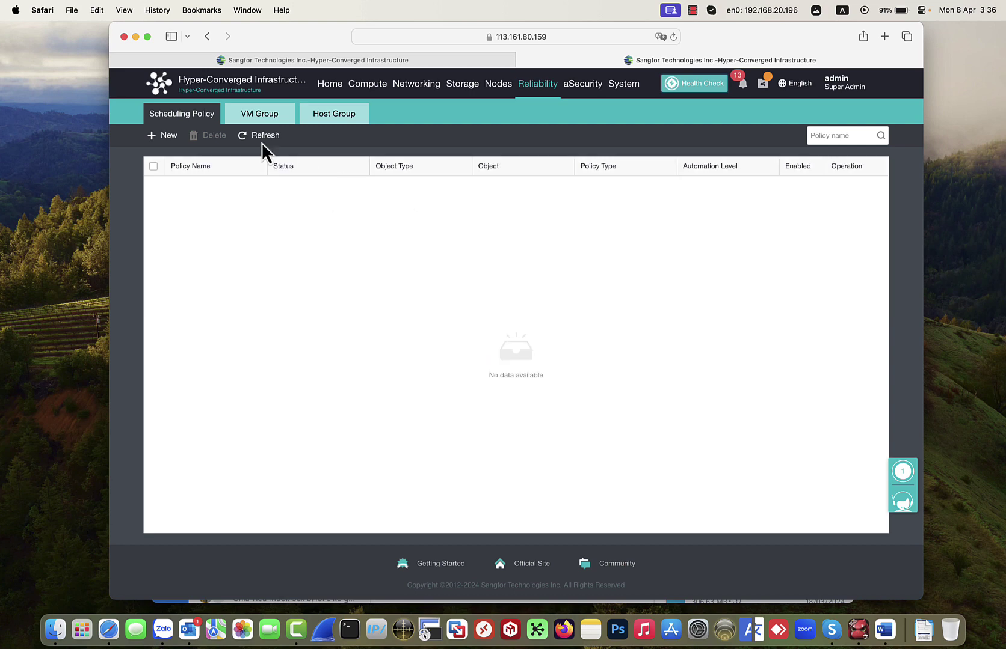
pyautogui.click(173, 136)
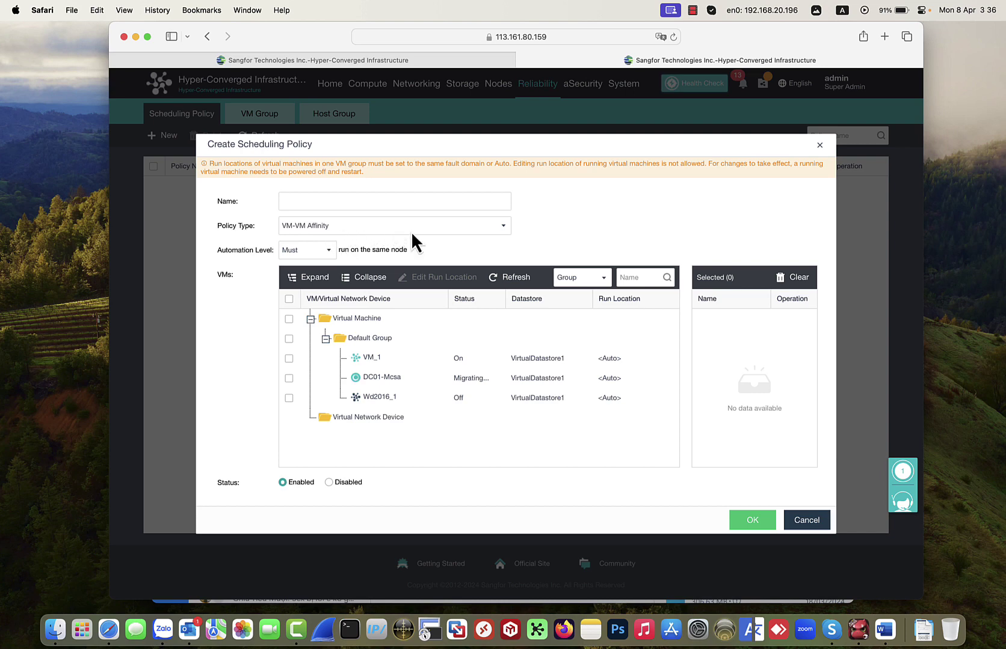
pyautogui.click(301, 257)
pyautogui.click(301, 290)
pyautogui.click(807, 521)
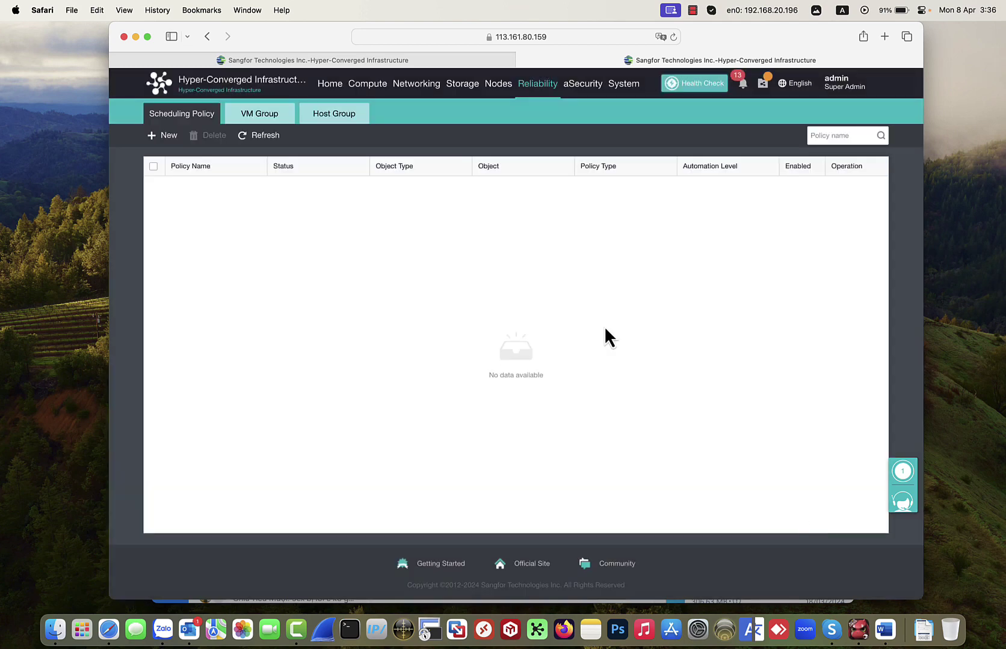
# Check the VM groups and host groups used for scheduling, and return to the virtual machine overview
pyautogui.click(268, 119)
pyautogui.click(328, 120)
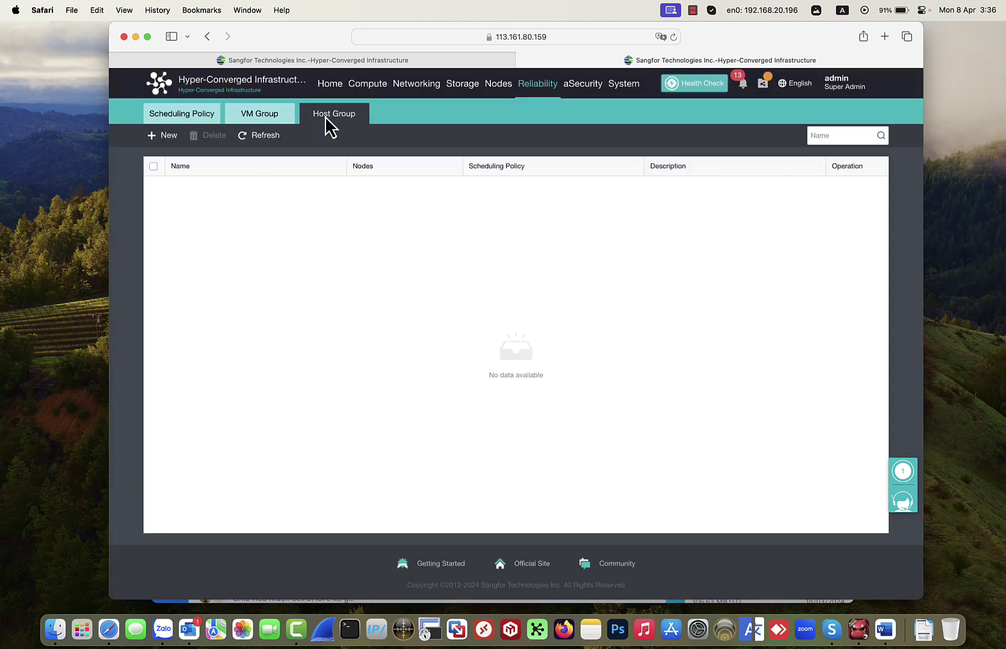
pyautogui.click(351, 83)
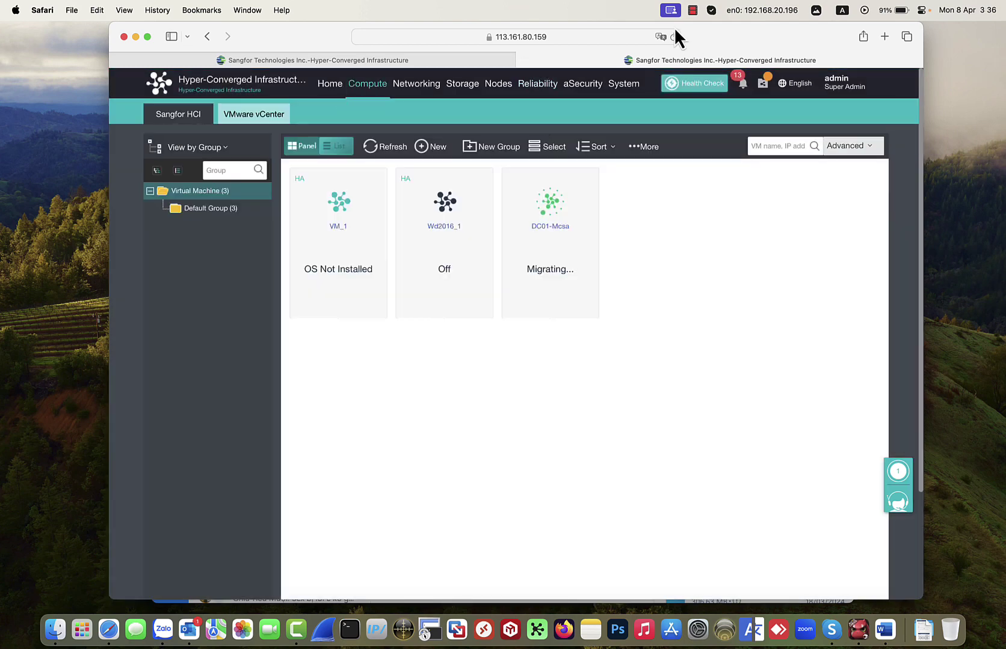
# Open the system control panel and look through its General and System Maintenance settings
pyautogui.click(693, 9)
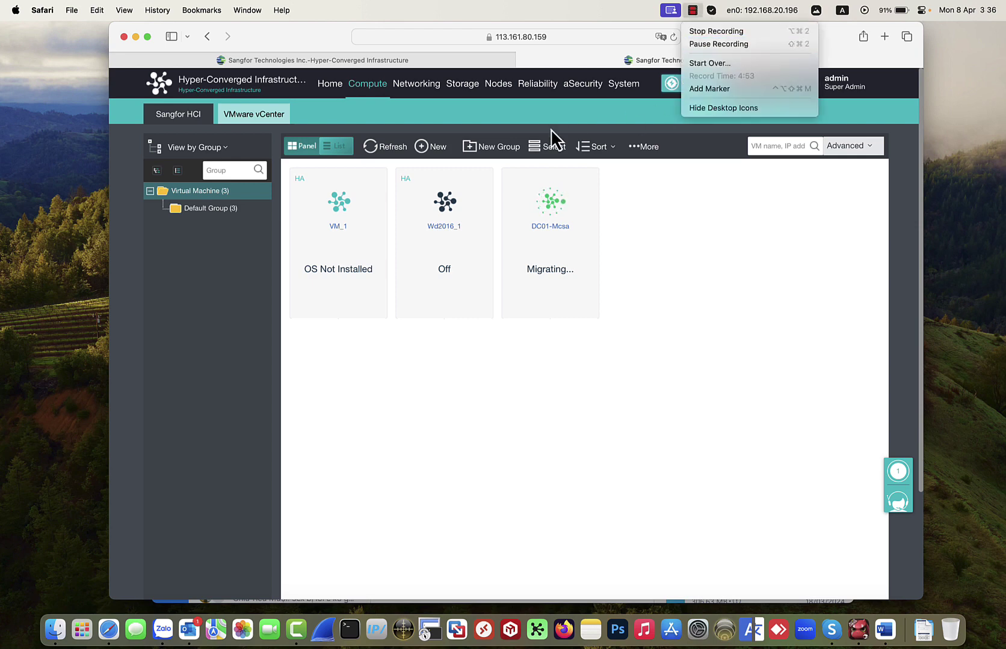
pyautogui.click(622, 81)
pyautogui.click(622, 82)
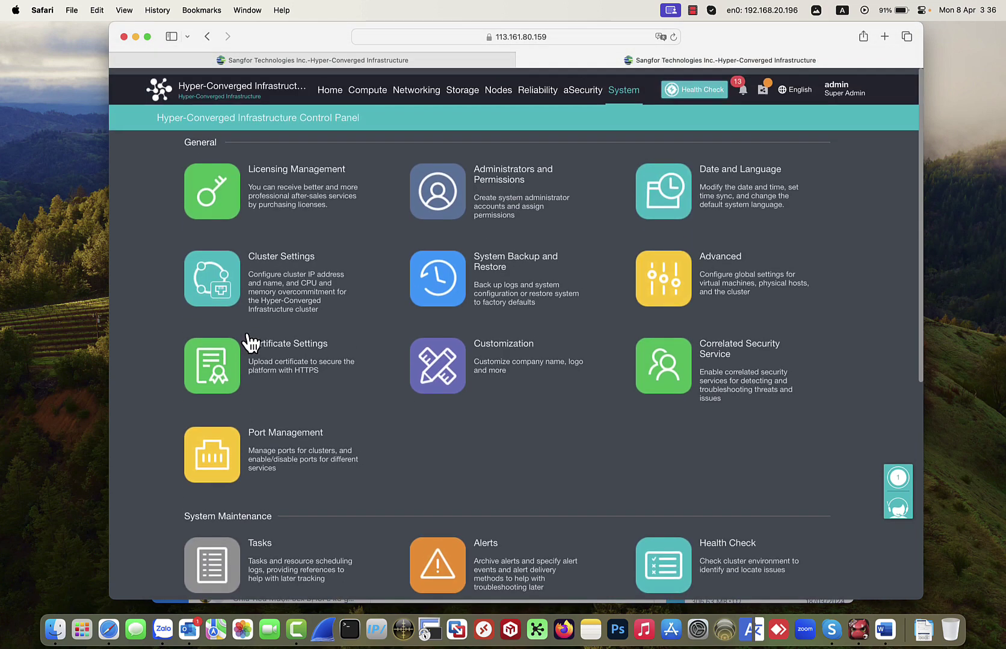
pyautogui.scroll(-5, 474, 311)
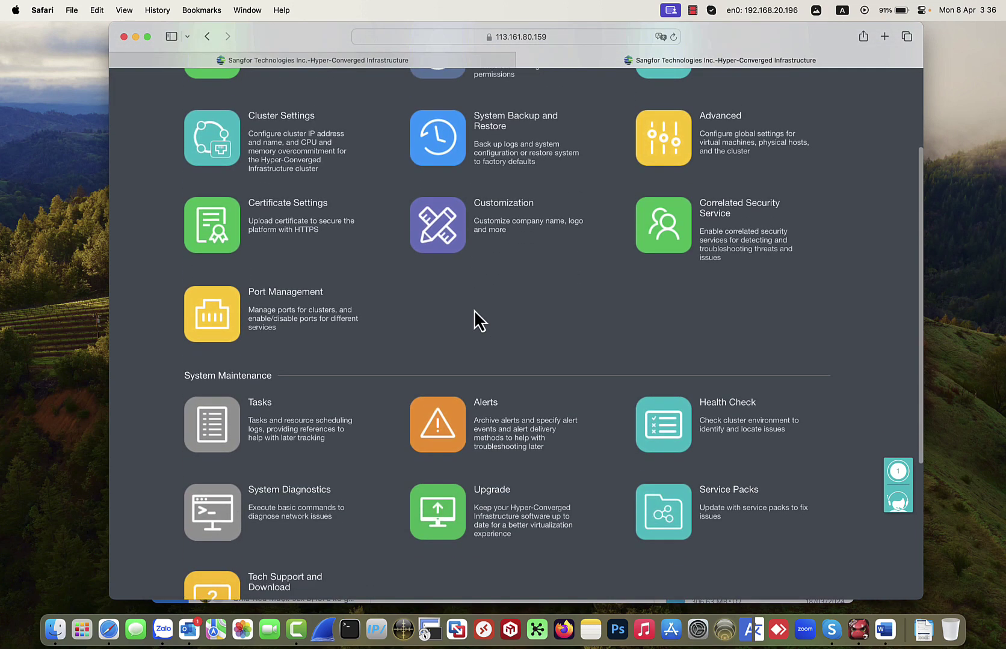
# Open the system task log and check the progress of the DC01-Mcsa migration across platforms
pyautogui.click(225, 363)
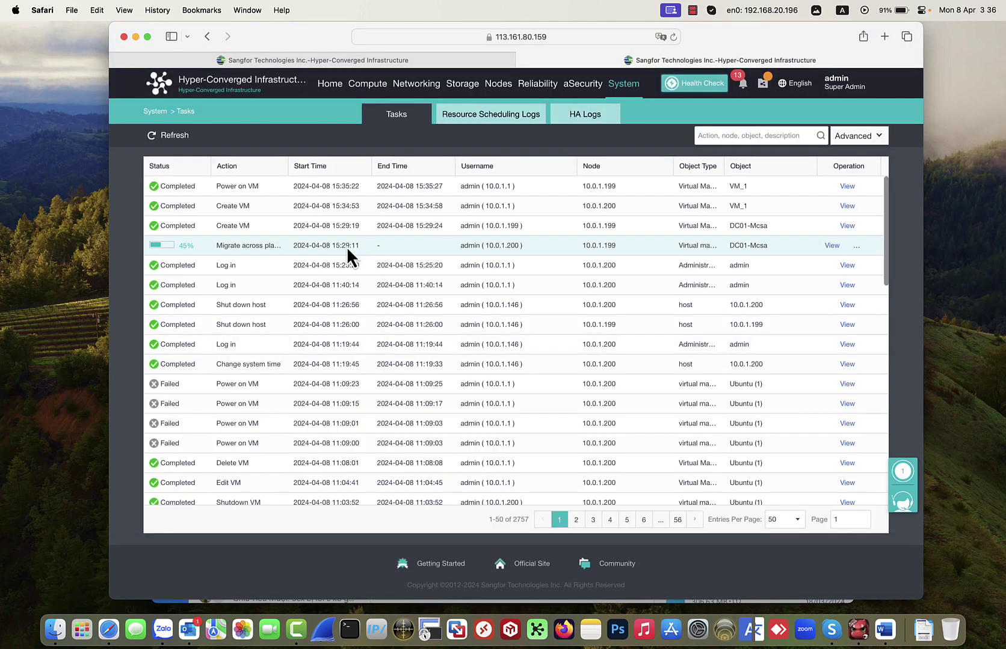
pyautogui.click(695, 10)
pyautogui.click(701, 44)
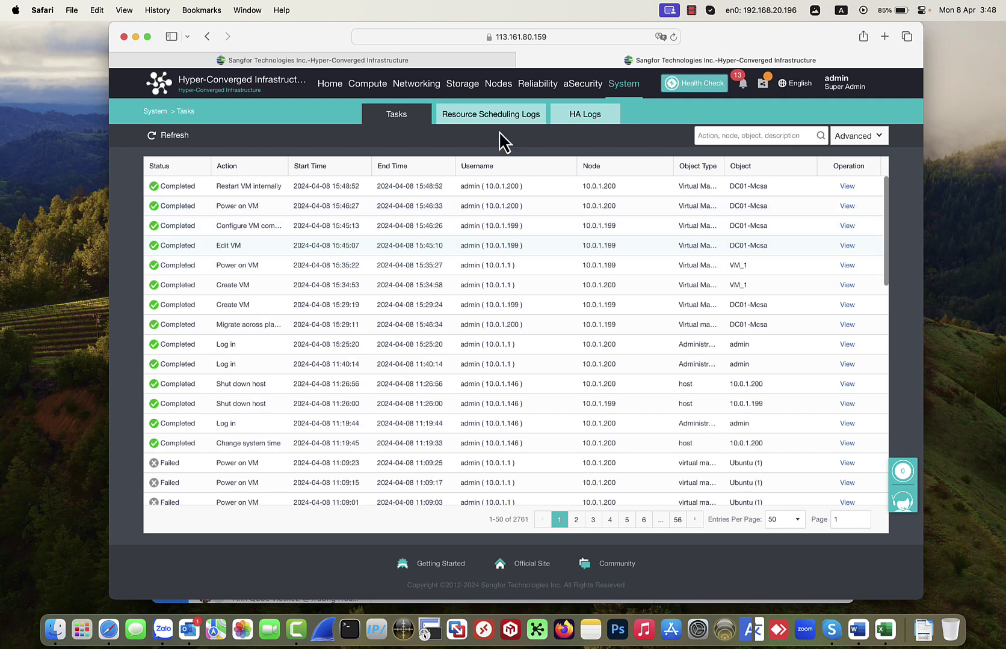
# Open the console of DC01-Mcsa from the virtual machine list, send Ctrl+Alt+Del to reach the Windows sign-in screen, and close the console
pyautogui.click(356, 86)
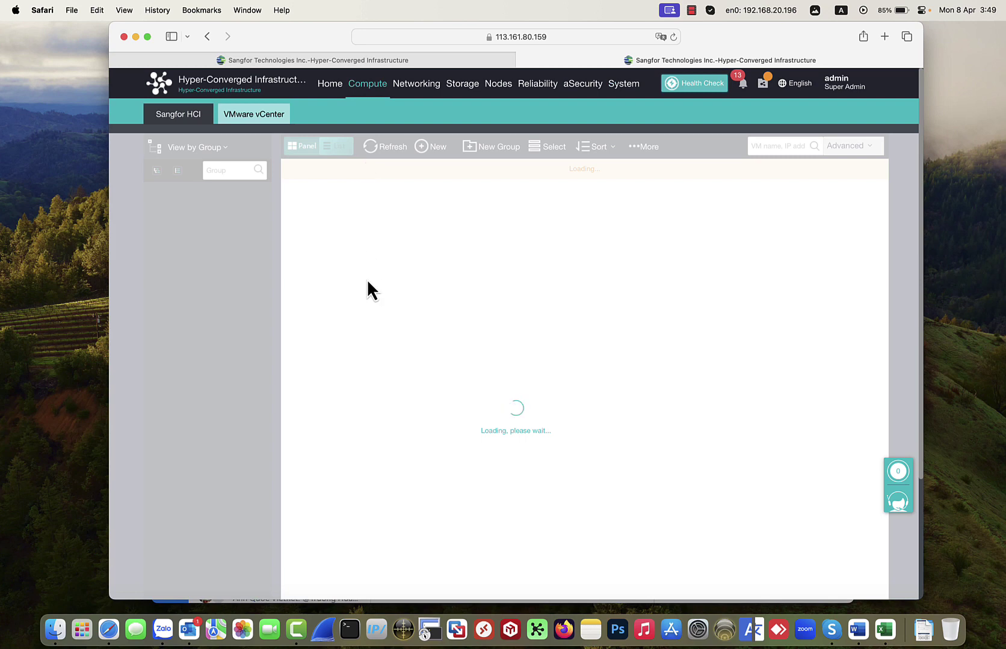
pyautogui.moveTo(467, 227)
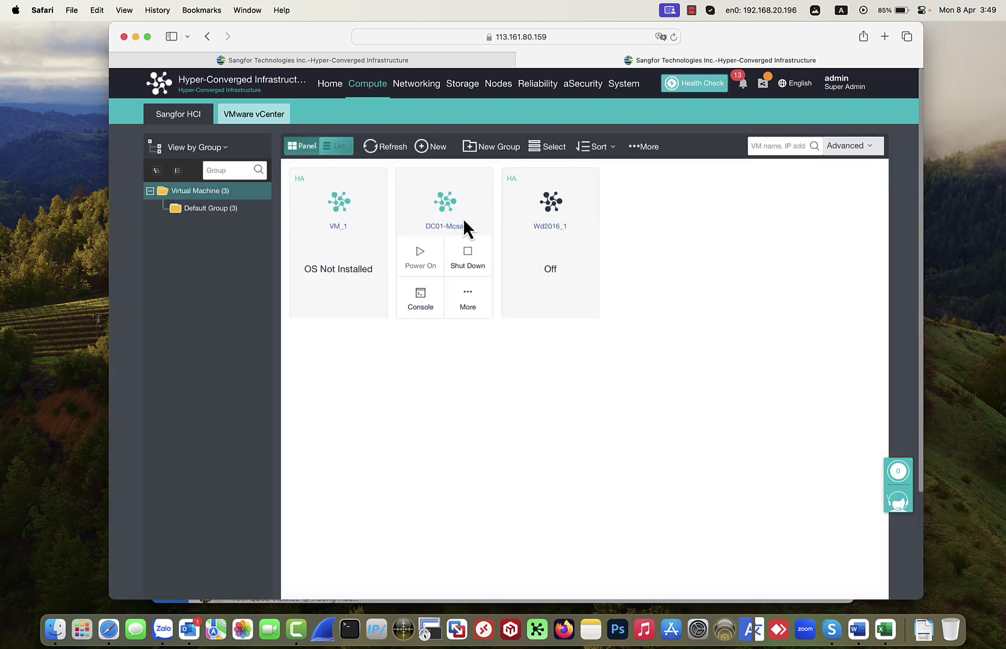
pyautogui.click(418, 308)
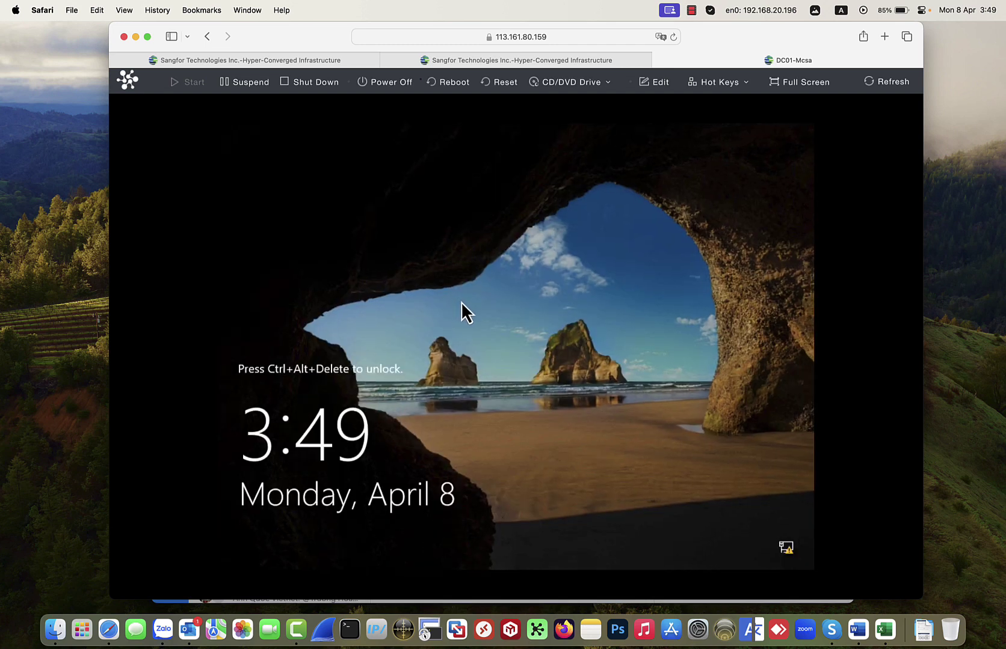
pyautogui.click(727, 85)
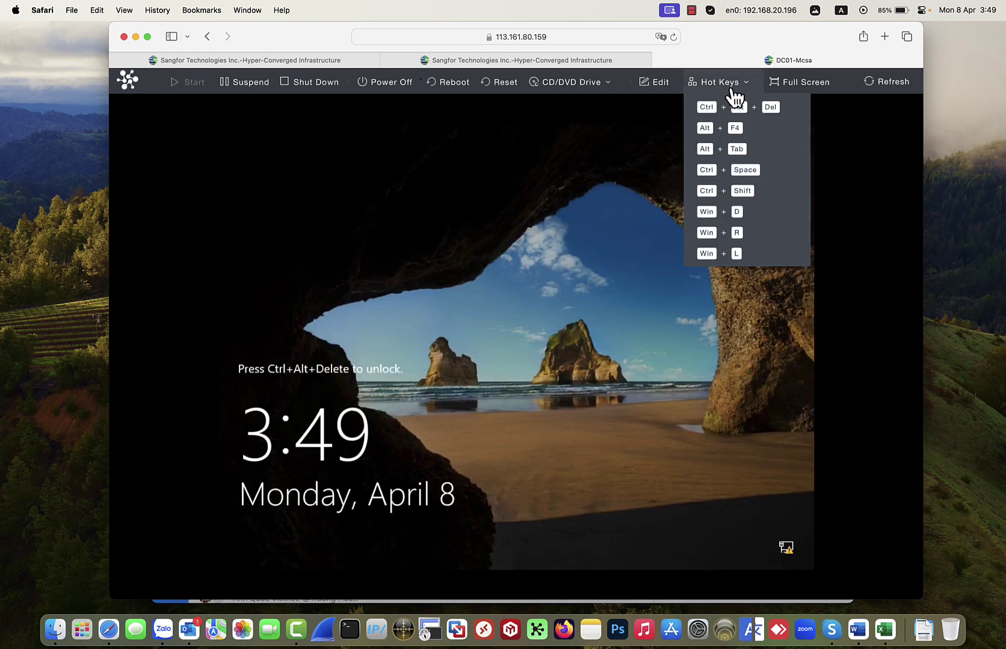
pyautogui.click(744, 109)
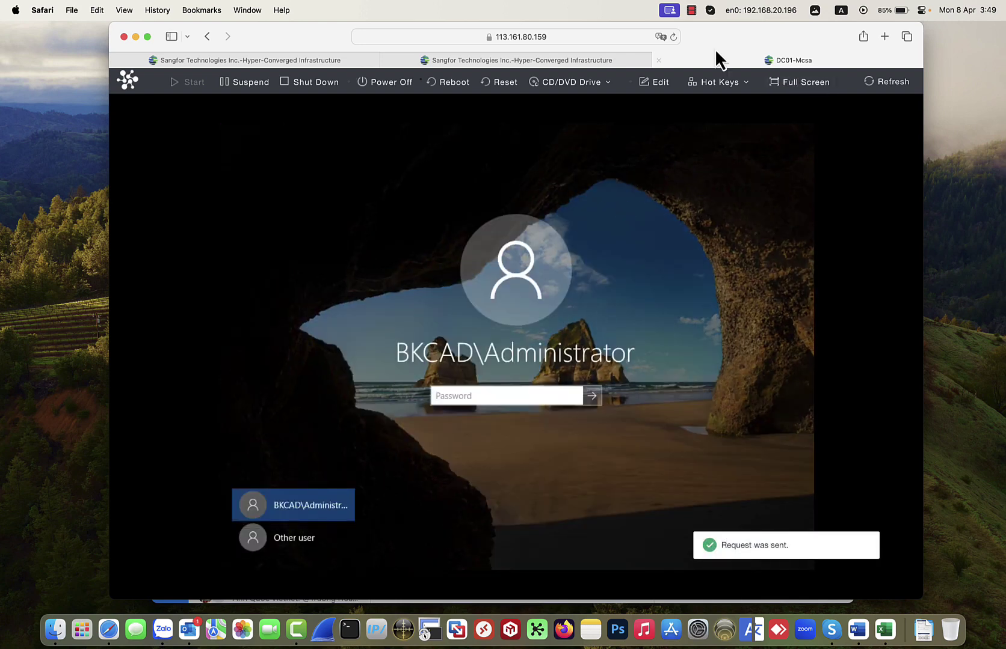
pyautogui.click(659, 61)
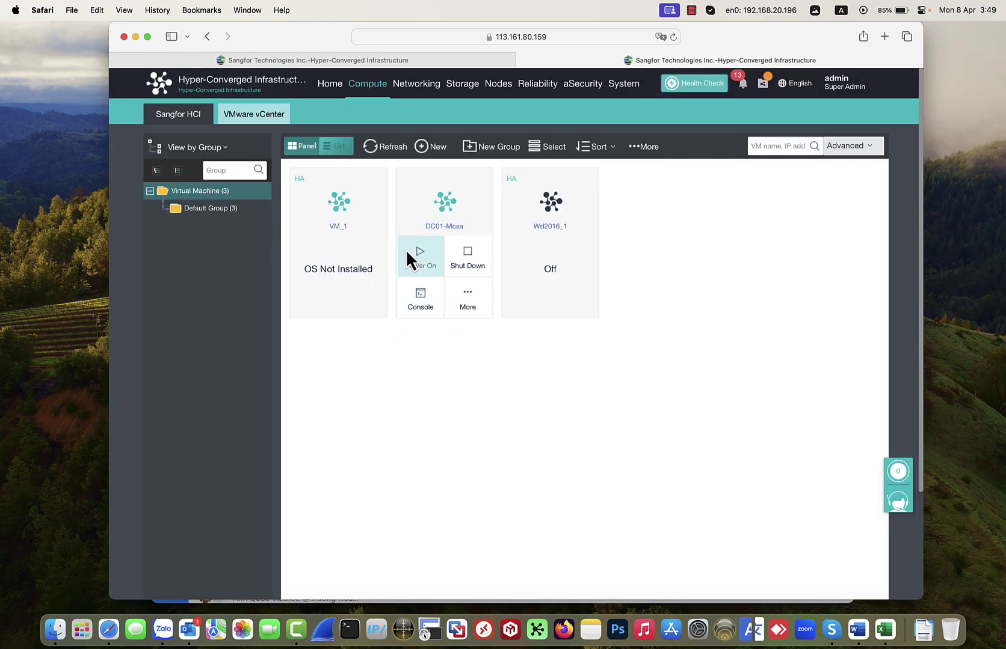
# Look through the additional operations available for DC01-Mcsa, including the migration options, without choosing any
pyautogui.click(468, 300)
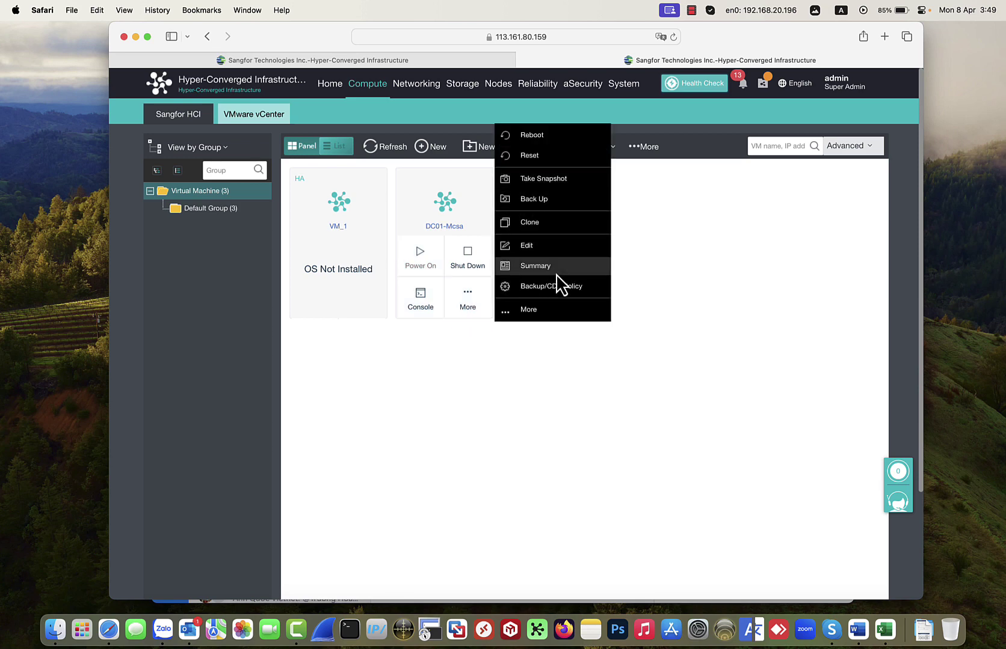
pyautogui.moveTo(544, 310)
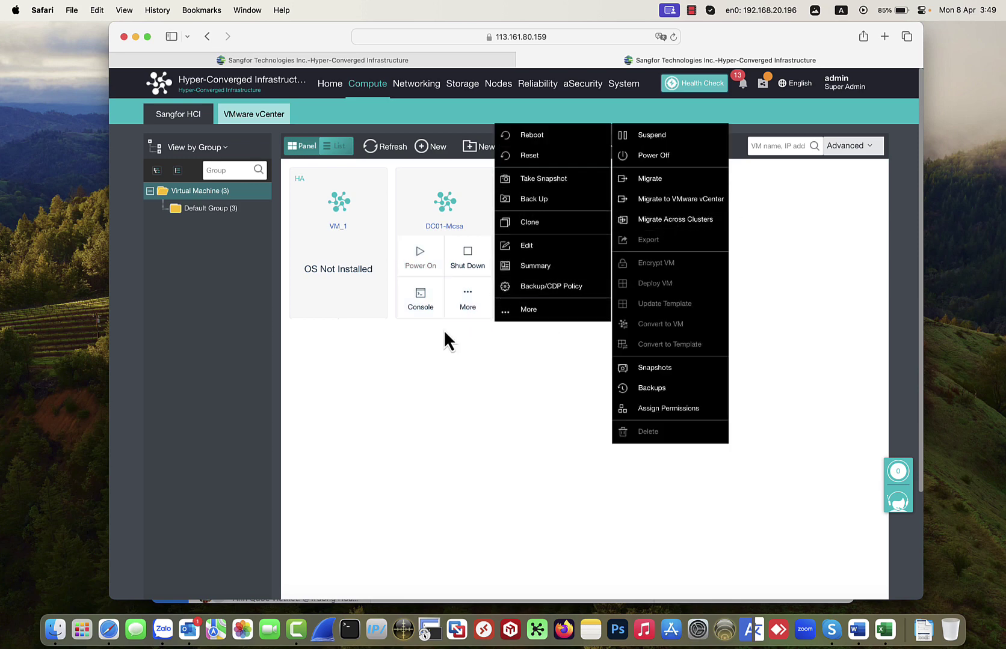
pyautogui.click(347, 377)
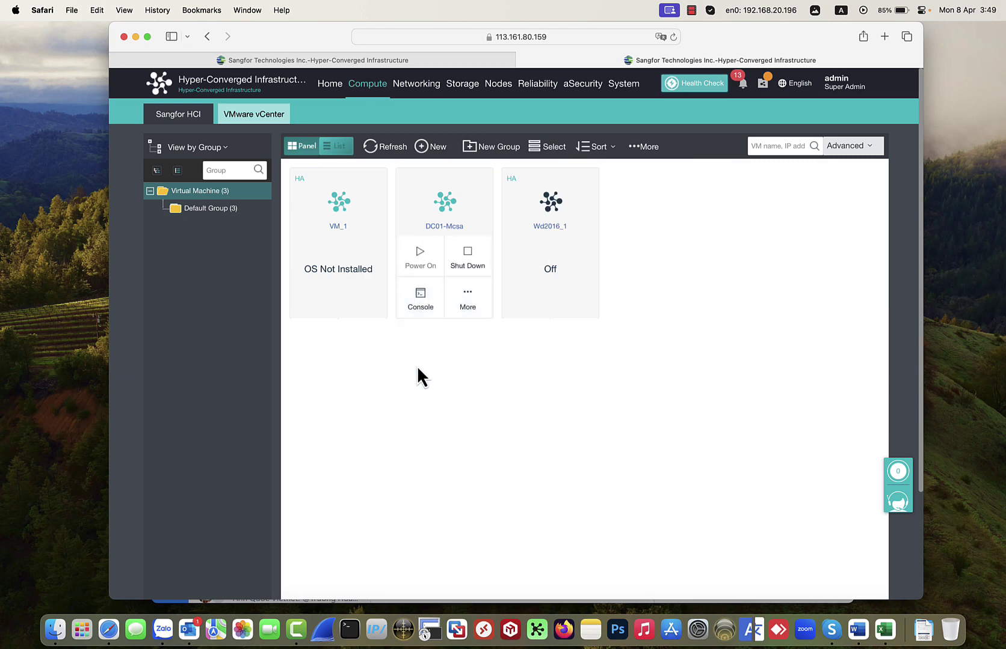
# Shut down the VM_1 virtual machine and confirm the shutdown
pyautogui.click(359, 271)
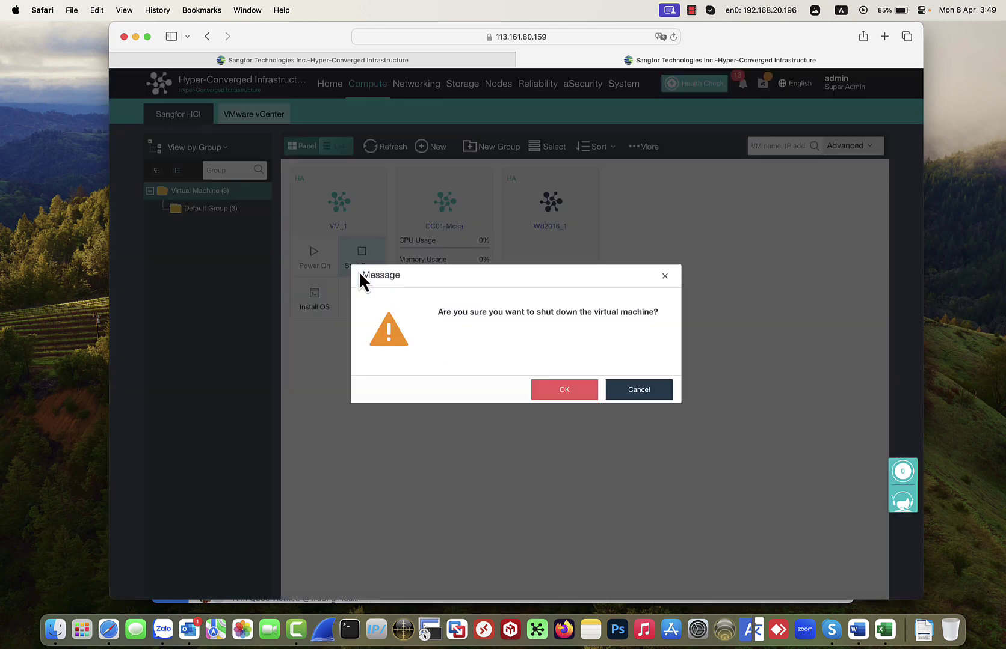
pyautogui.click(588, 392)
pyautogui.moveTo(444, 314)
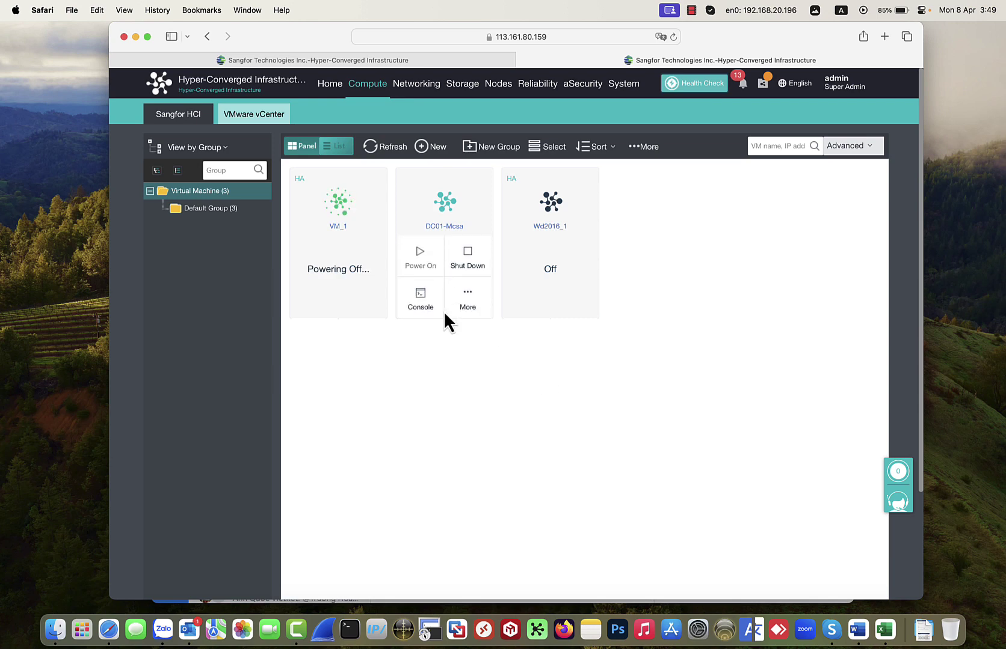